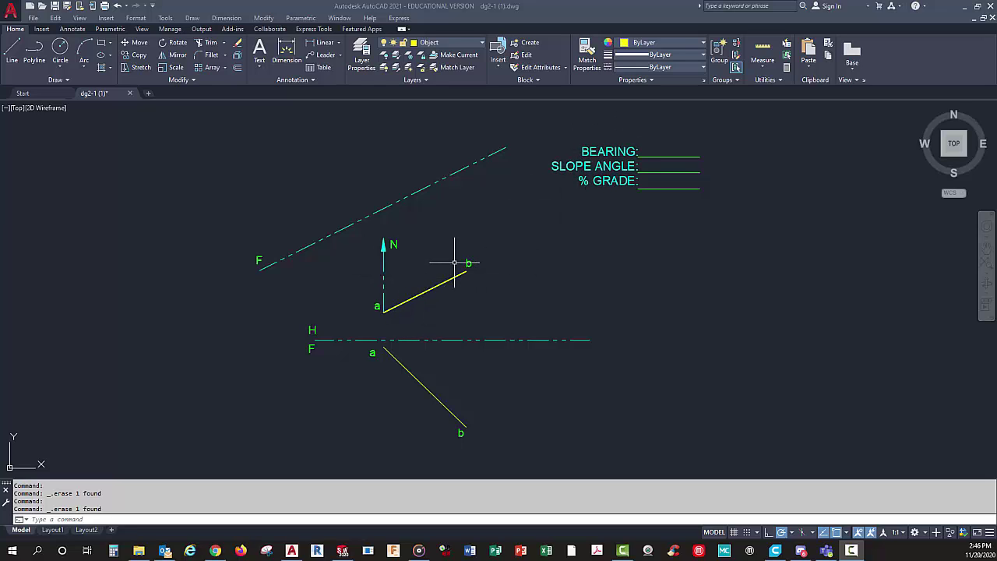
# Step: Add a 63° angular dimension between the north line and line ab near the north arrow
pyautogui.click(340, 45)
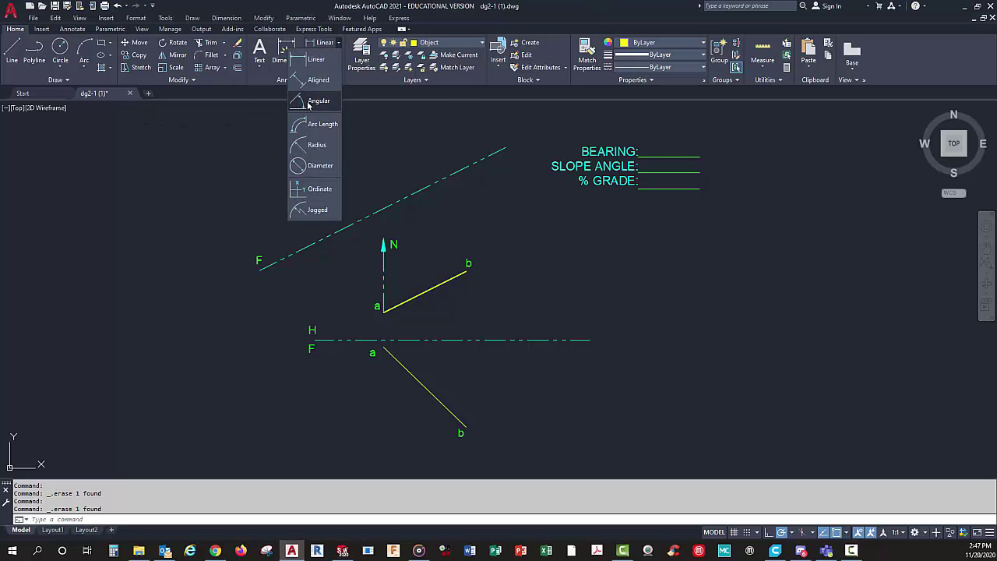
pyautogui.click(312, 101)
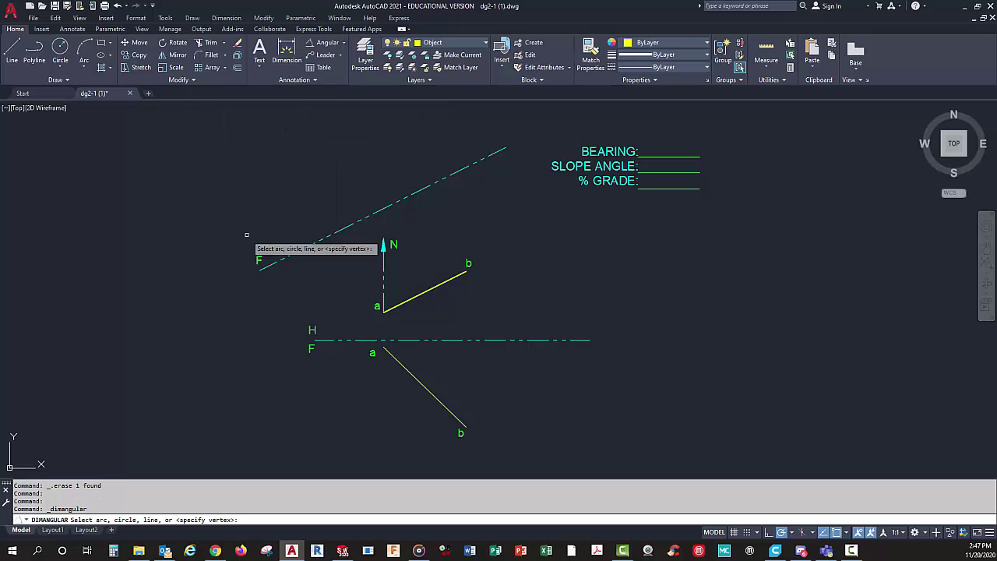
pyautogui.click(384, 274)
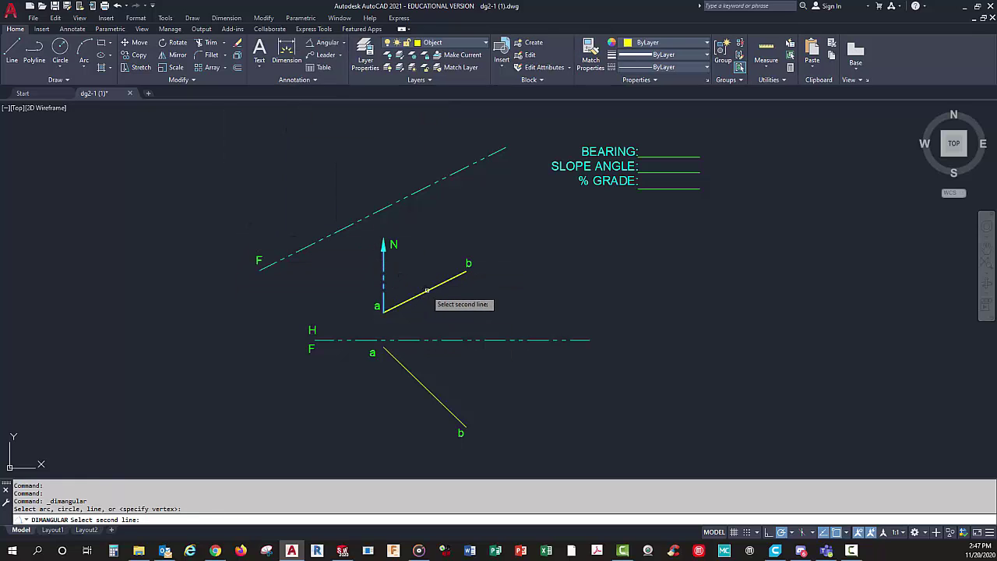
pyautogui.click(427, 290)
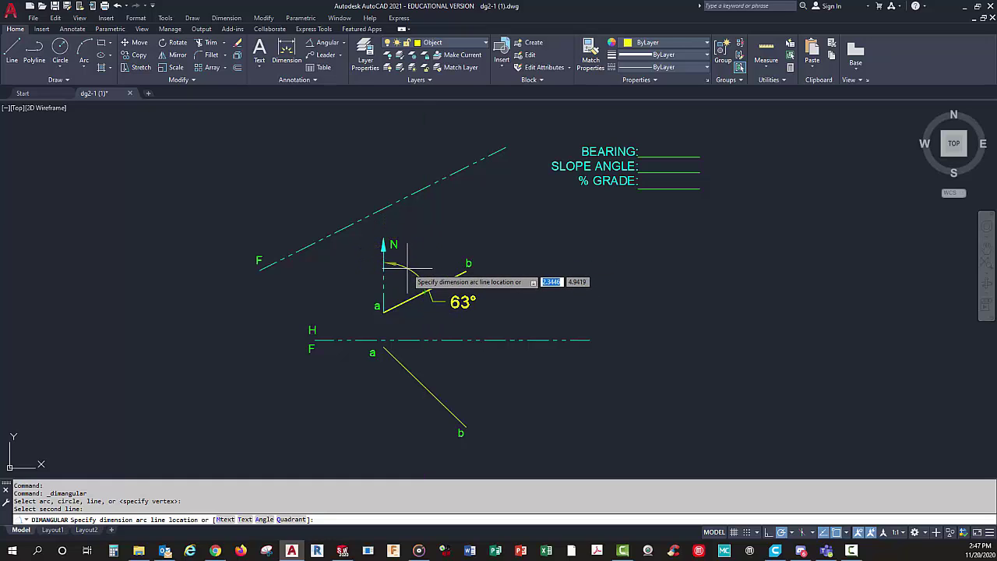
pyautogui.click(409, 261)
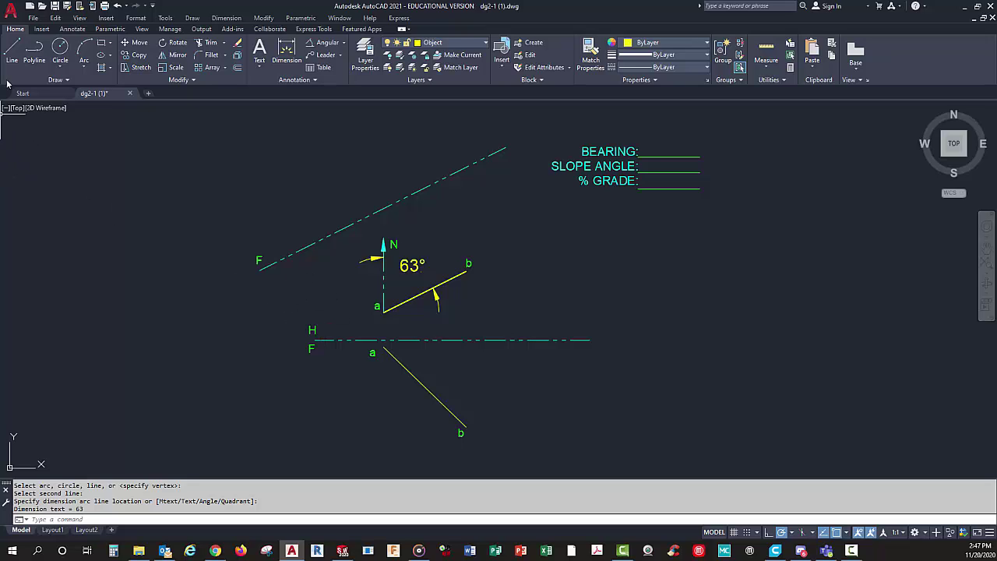
# Step: Draw a ray from point a perpendicular to the auxiliary fold line
pyautogui.click(56, 79)
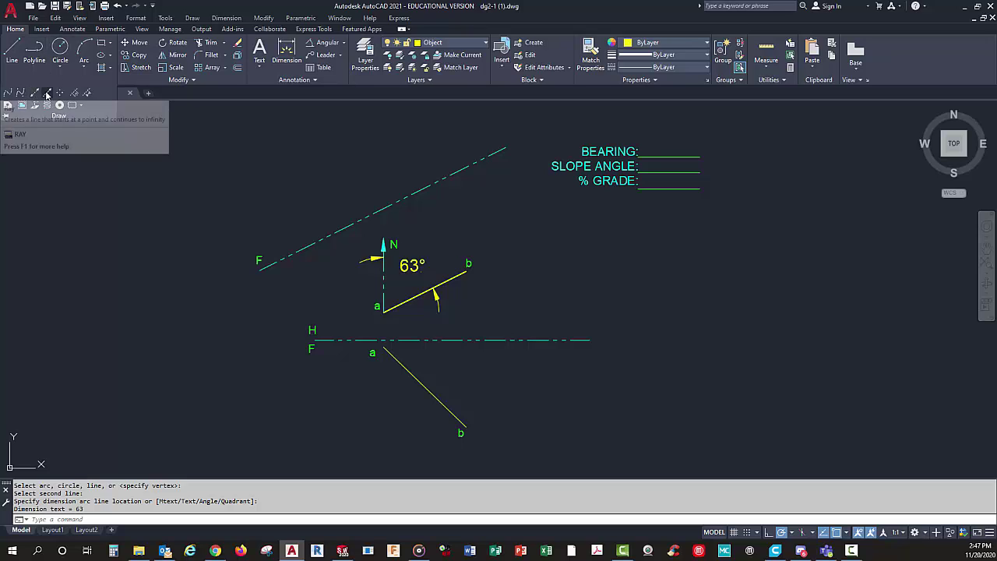
pyautogui.click(47, 94)
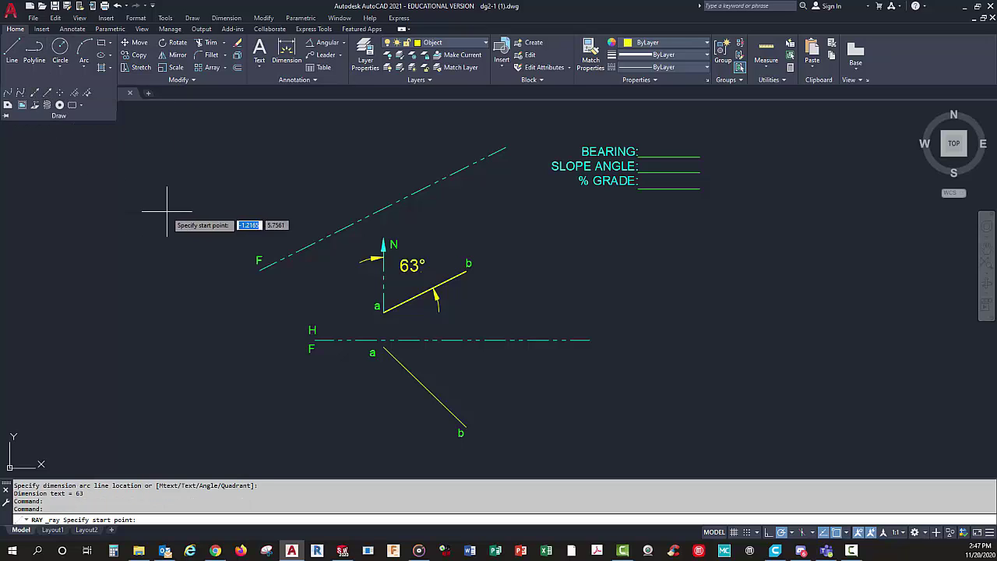
pyautogui.click(383, 310)
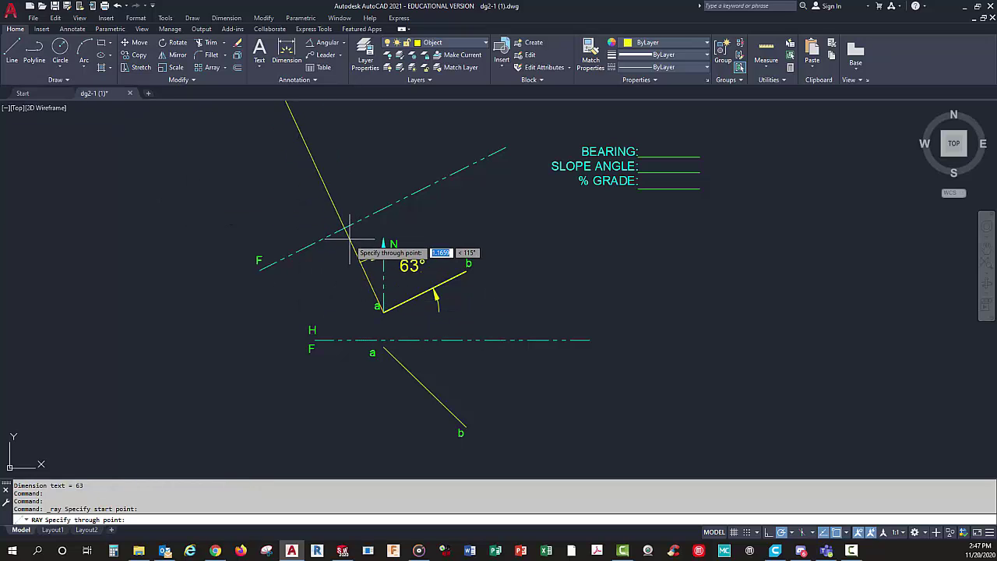
pyautogui.write('@er')
pyautogui.press('Return')
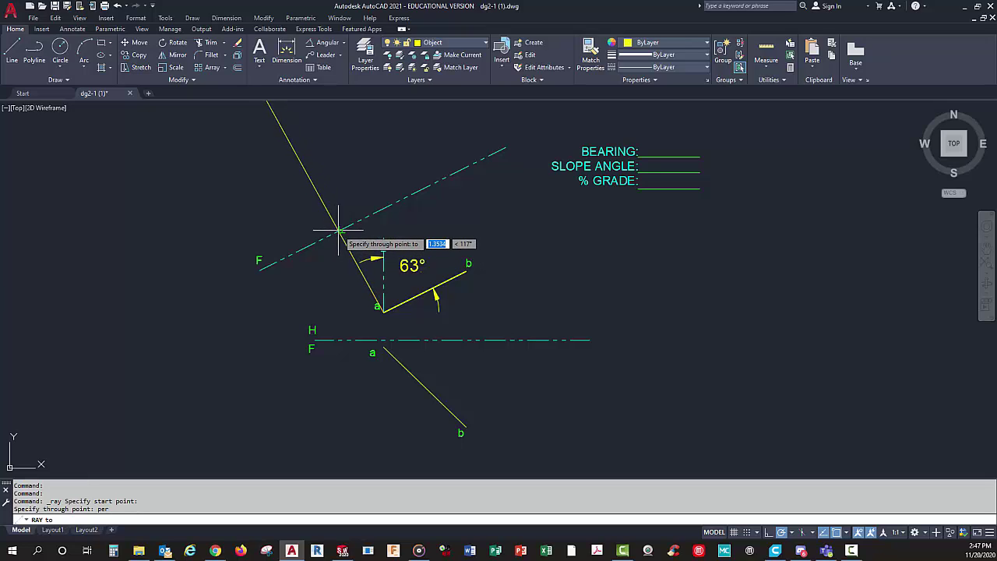
pyautogui.click(341, 230)
pyautogui.press('Return')
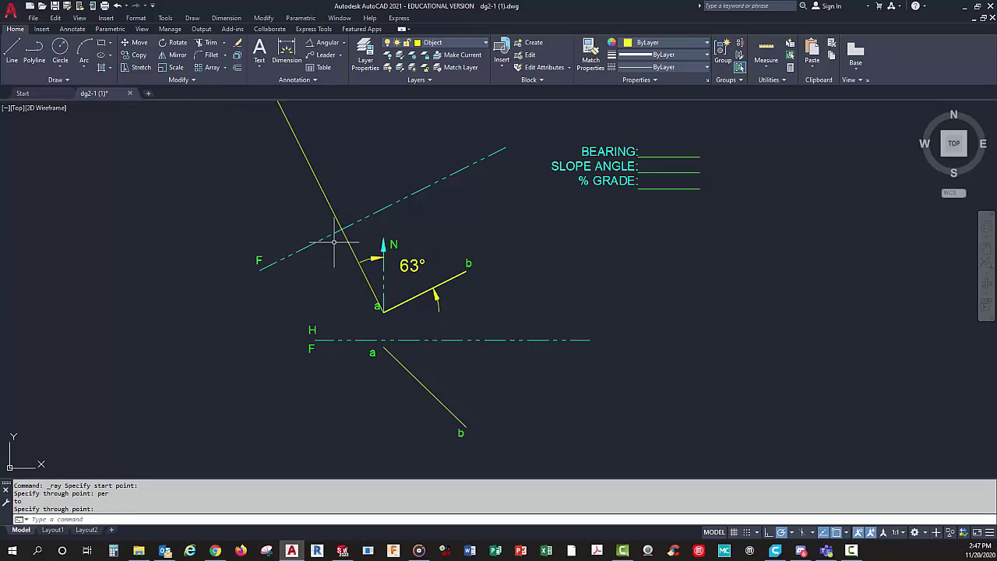
# Step: Draw a second ray from point b perpendicular to the fold line
pyautogui.press('Return')
pyautogui.click(466, 271)
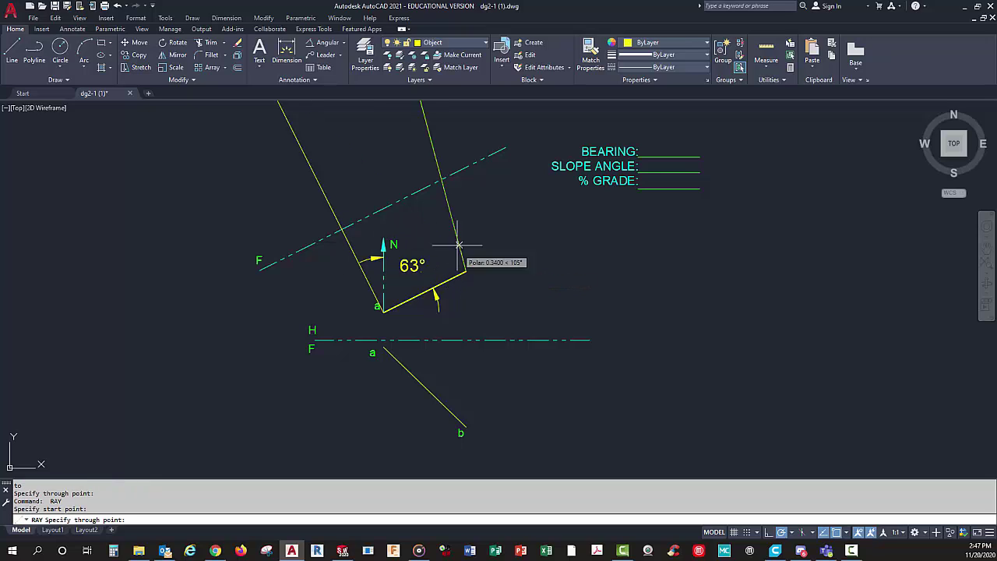
pyautogui.write('per')
pyautogui.press('Return')
pyautogui.click(426, 190)
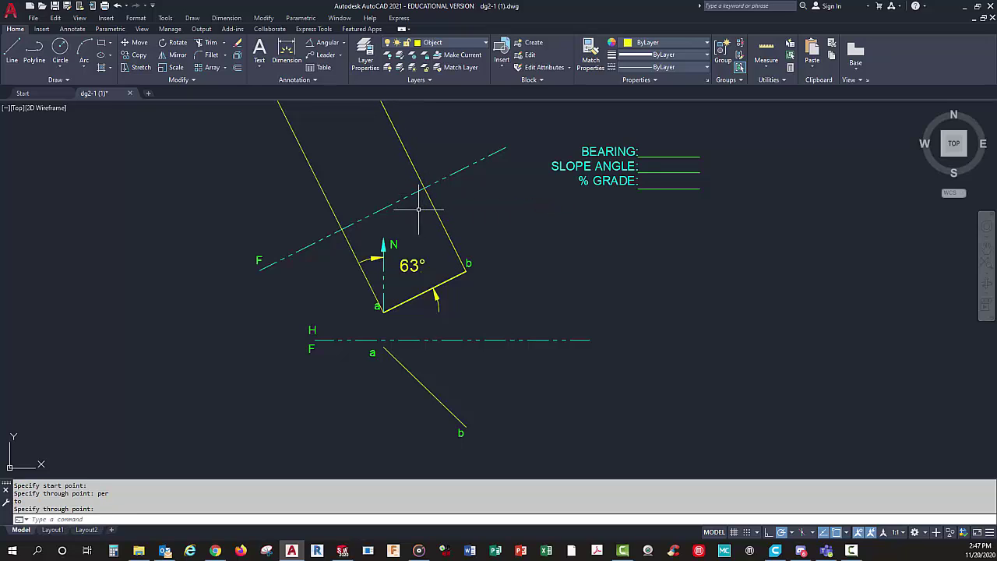
pyautogui.rightClick(446, 279)
pyautogui.press('Escape')
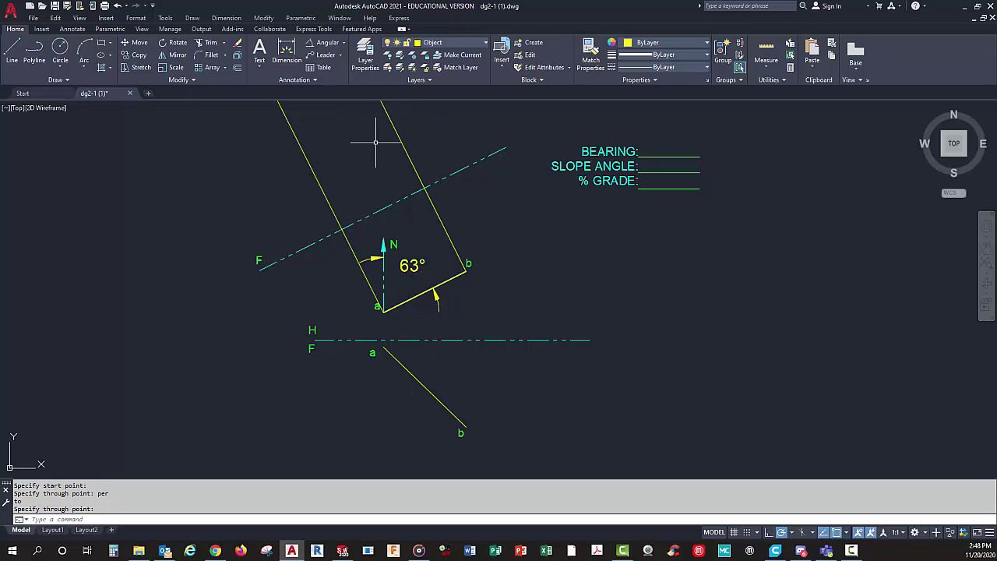
pyautogui.moveTo(363, 190); pyautogui.dragTo(361, 202, button='middle')
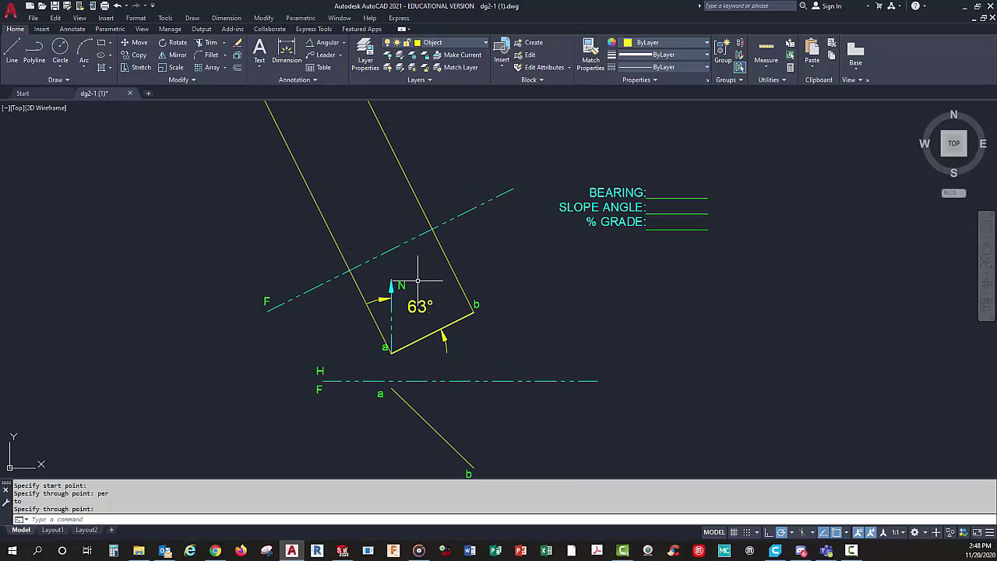
pyautogui.moveTo(417, 281); pyautogui.dragTo(411, 262, button='middle')
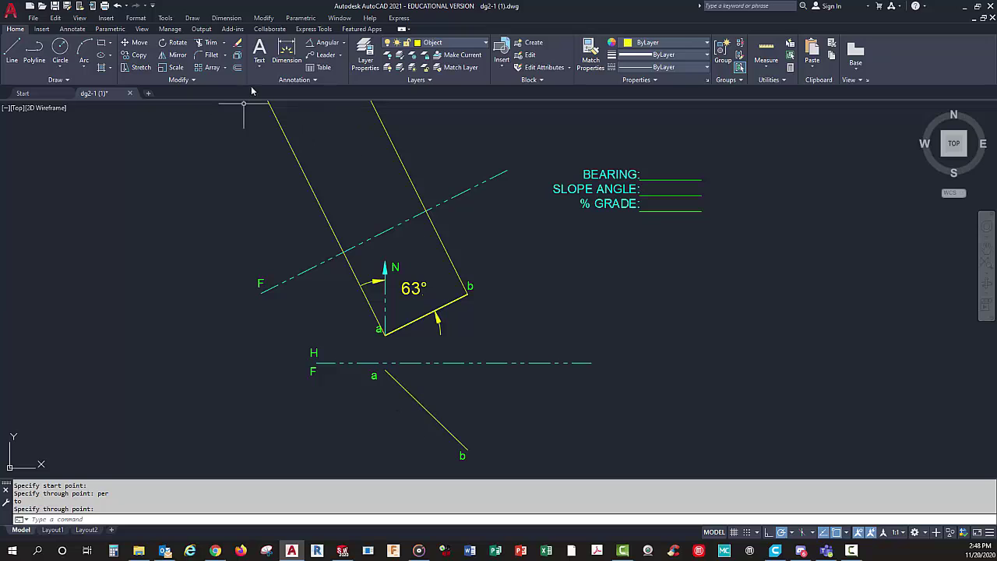
# Step: Offset the auxiliary fold line by point a's distance below the H/F fold line
pyautogui.click(237, 68)
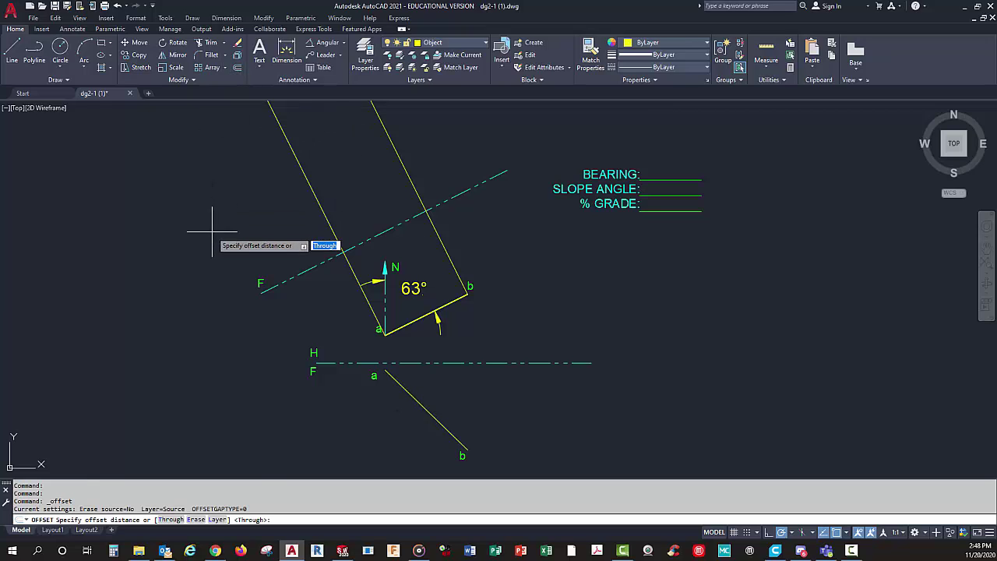
pyautogui.click(385, 370)
pyautogui.scroll(5, 385, 369)
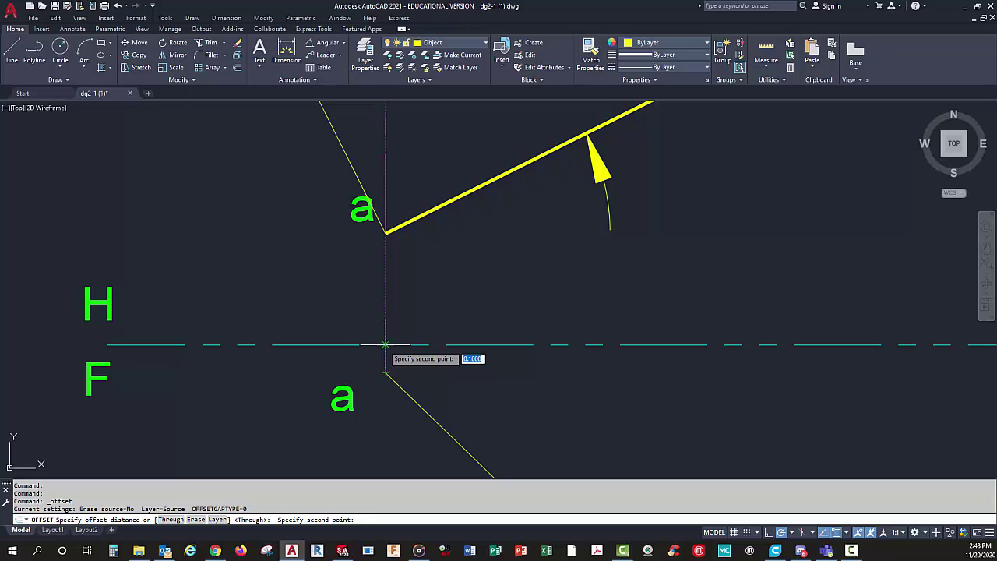
pyautogui.click(385, 344)
pyautogui.scroll(-6, 385, 344)
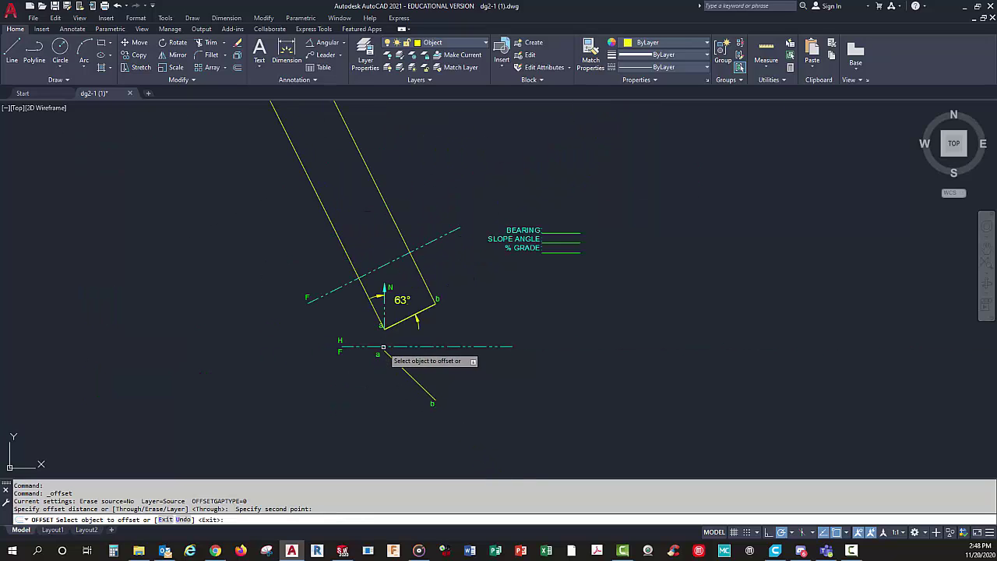
pyautogui.click(364, 273)
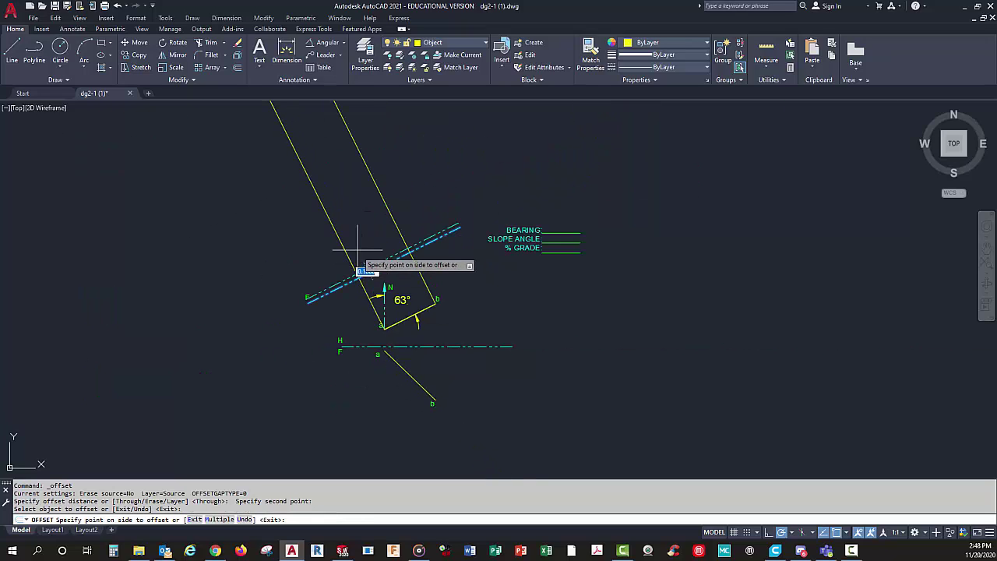
pyautogui.click(356, 241)
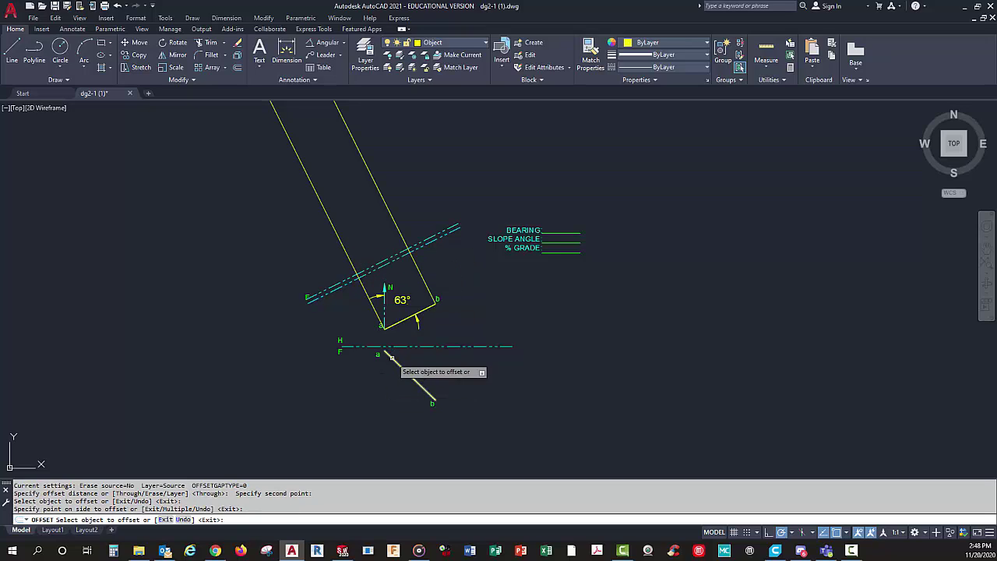
pyautogui.scroll(4, 436, 387)
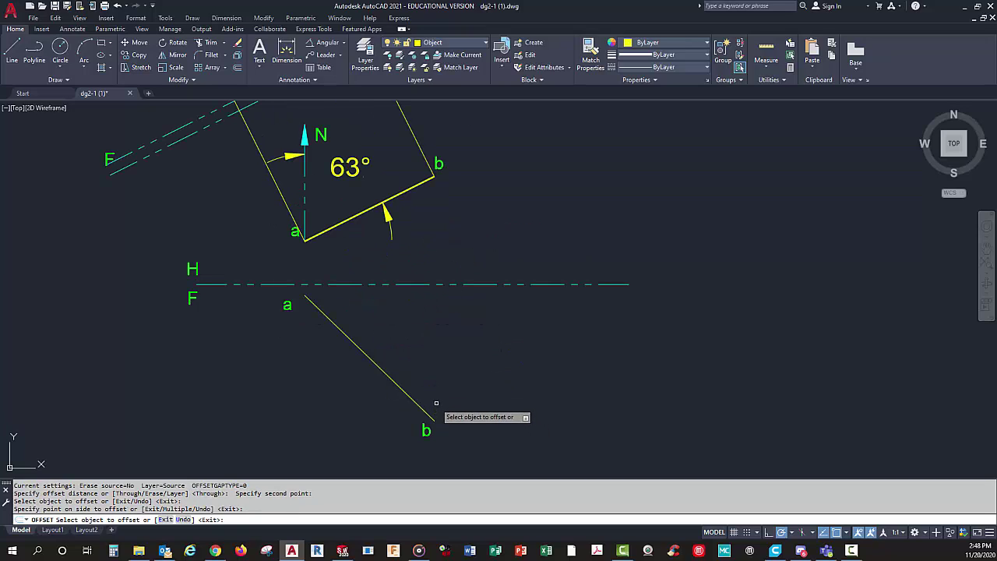
# Step: Offset the auxiliary fold line again by point b's distance below the H/F fold line
pyautogui.press('Return')
pyautogui.press('Return')
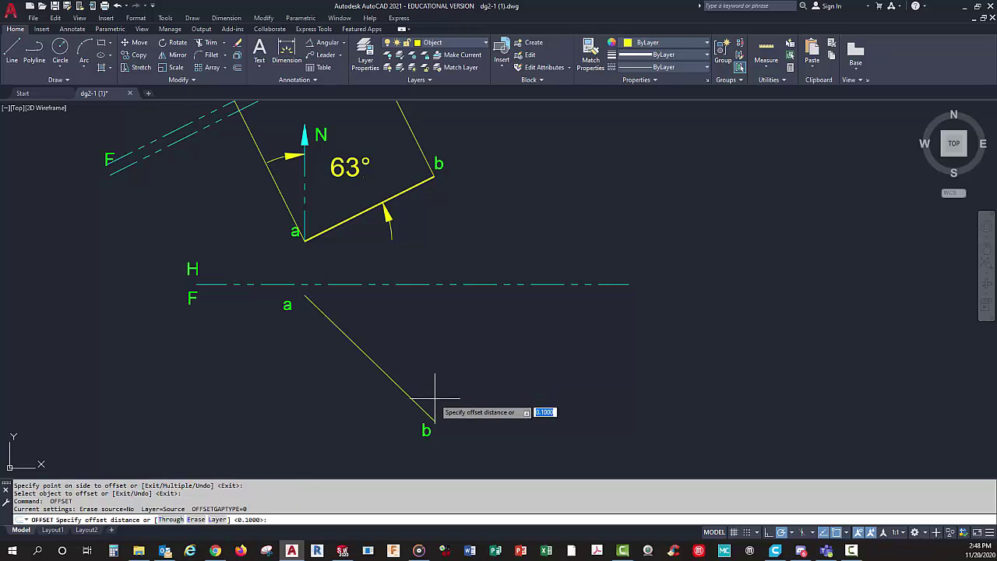
pyautogui.click(434, 420)
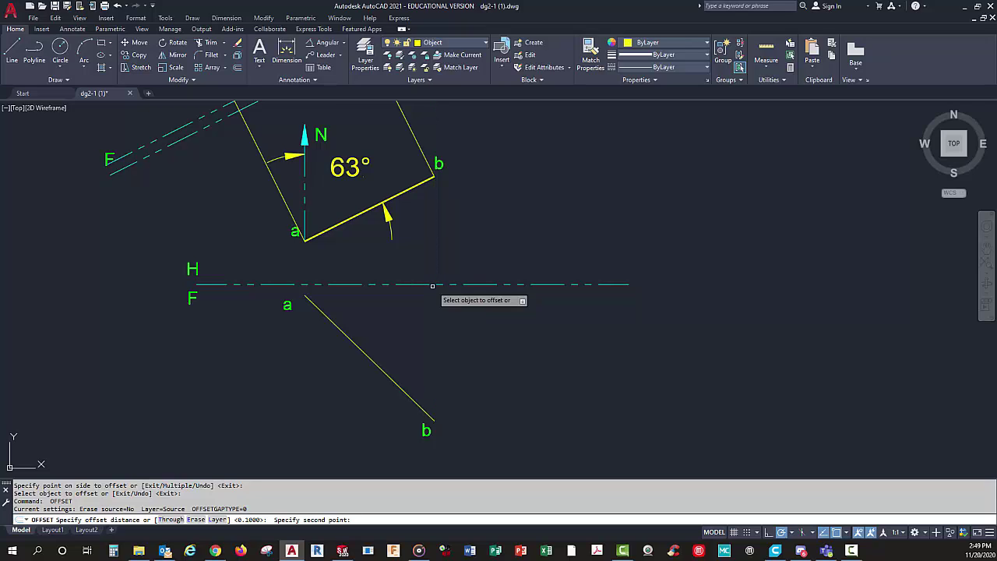
pyautogui.click(434, 284)
pyautogui.scroll(-4, 426, 292)
pyautogui.scroll(2, 376, 187)
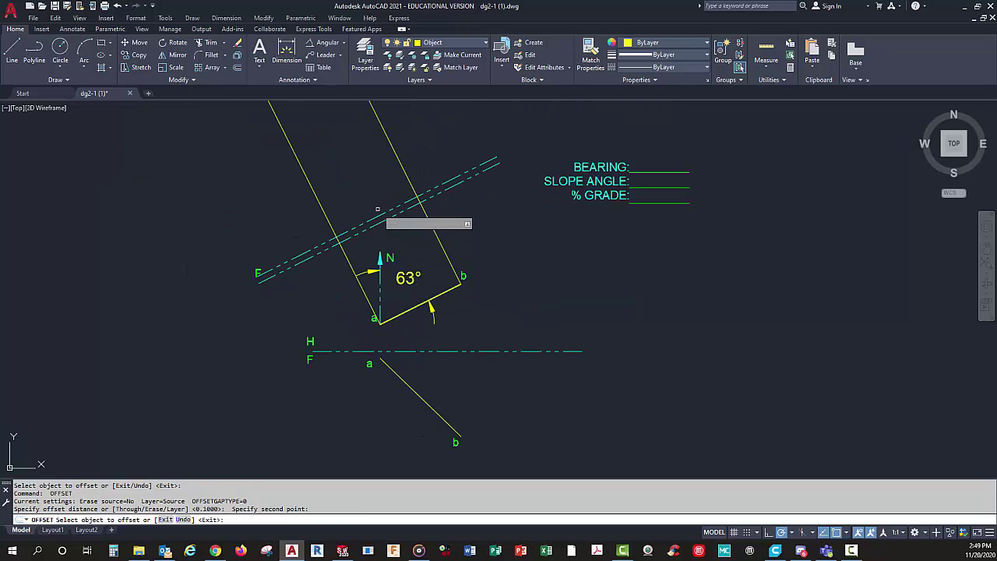
pyautogui.click(379, 222)
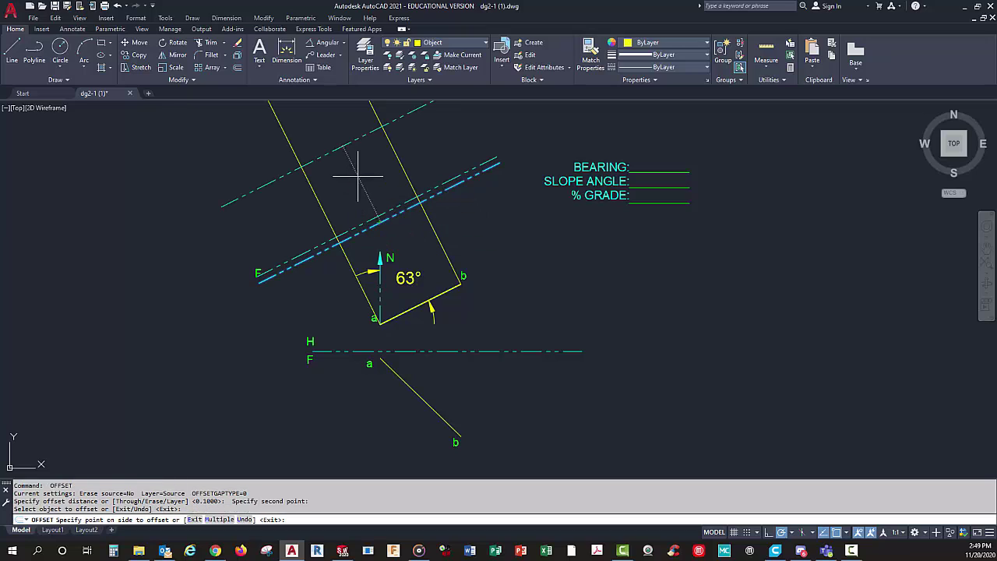
pyautogui.click(356, 181)
pyautogui.scroll(-2, 368, 209)
pyautogui.scroll(2, 372, 204)
pyautogui.press('Escape')
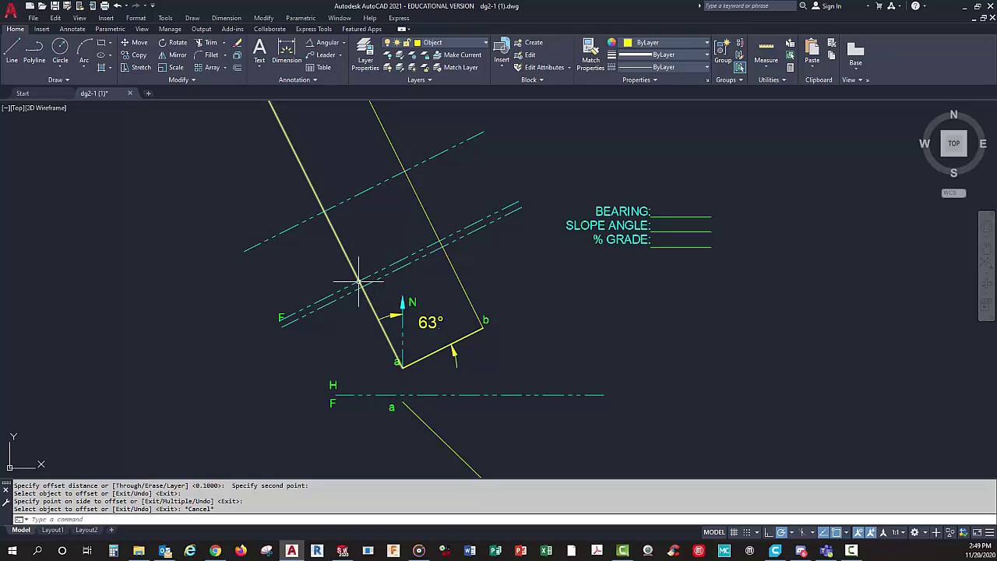
# Step: Copy the 'a' label to the lower ray-offset intersection
pyautogui.click(396, 363)
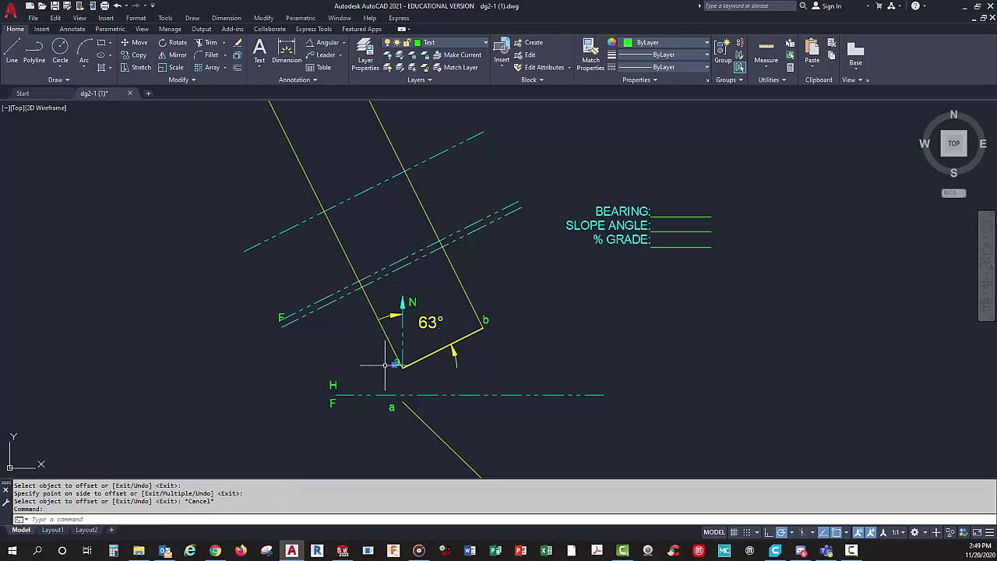
pyautogui.click(145, 58)
pyautogui.click(388, 375)
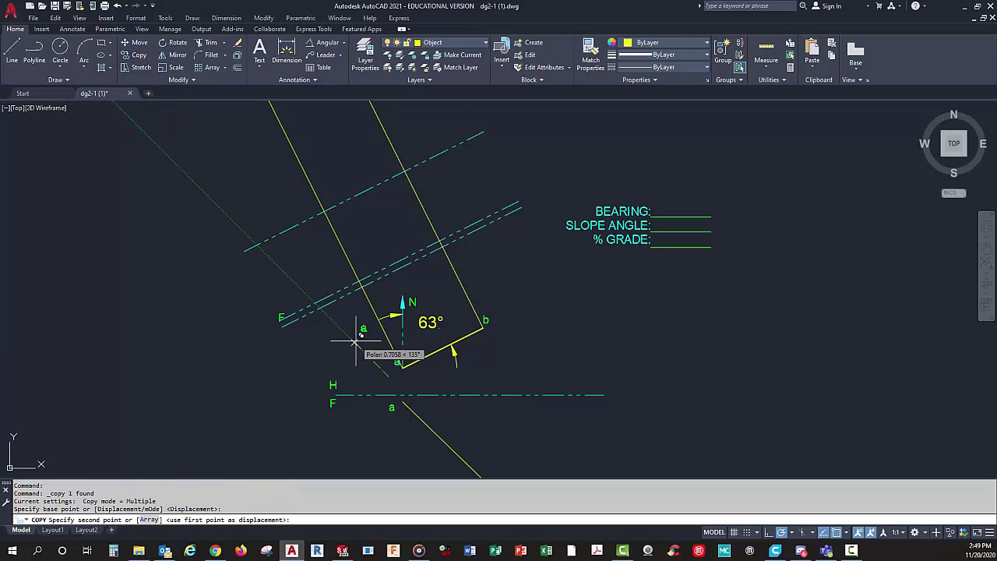
pyautogui.click(338, 288)
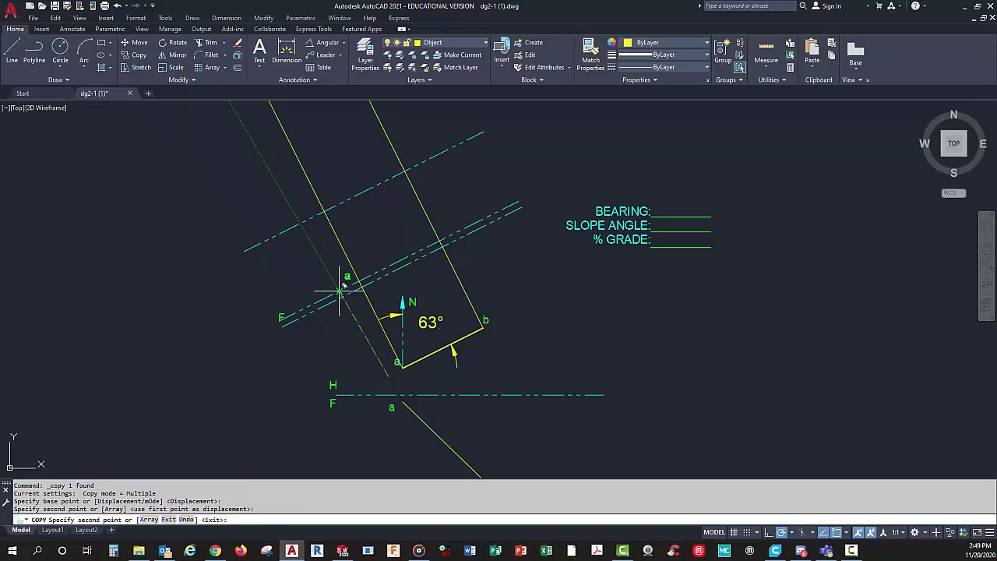
pyautogui.rightClick(332, 317)
pyautogui.click(366, 330)
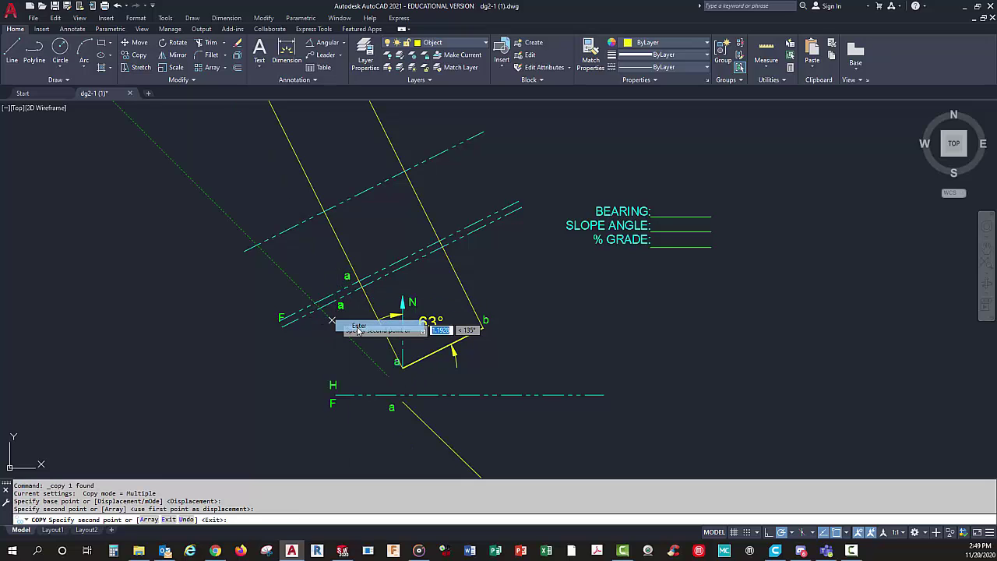
# Step: Copy the 'b' label to the upper ray-offset intersection
pyautogui.rightClick(508, 332)
pyautogui.click(545, 337)
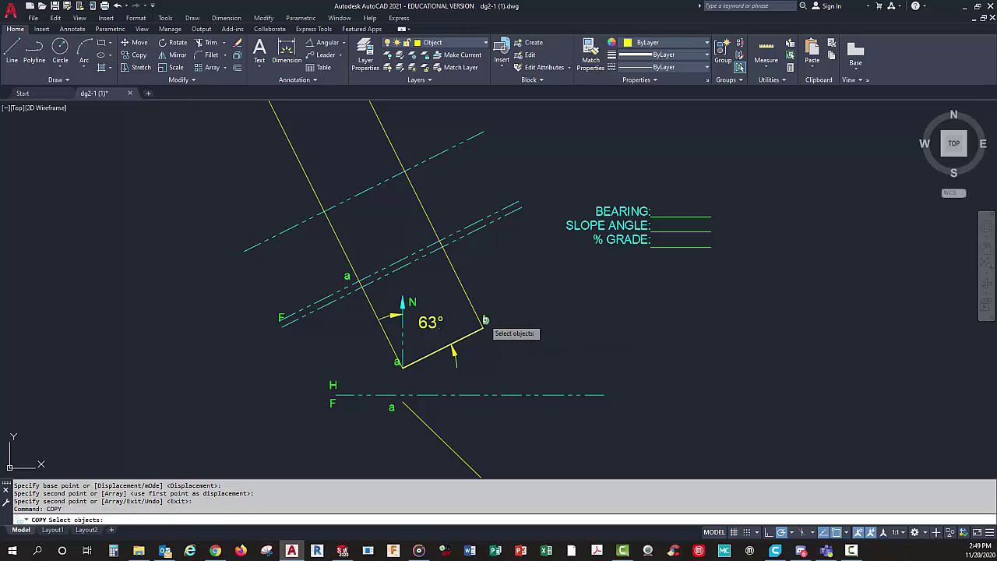
pyautogui.click(484, 320)
pyautogui.press('Return')
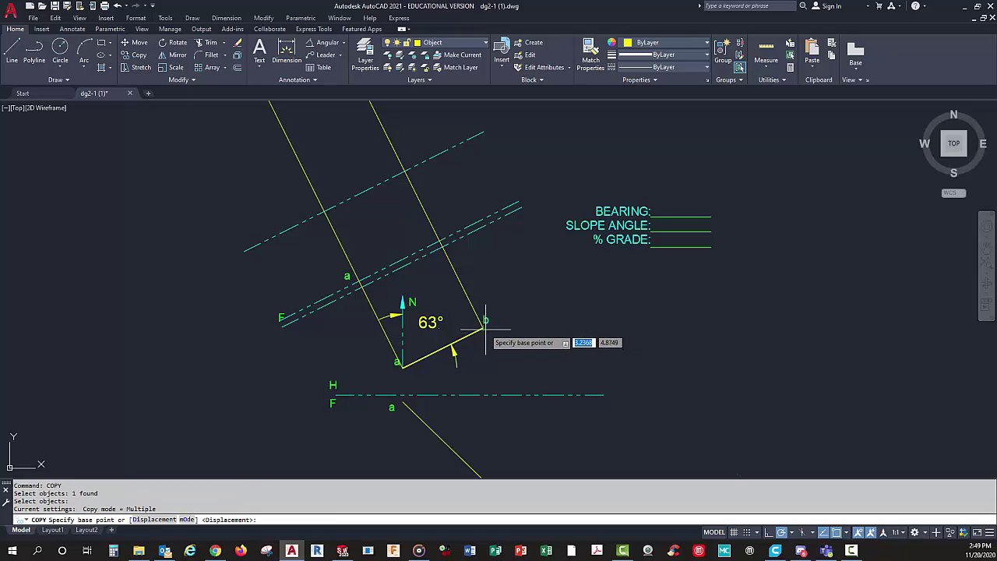
pyautogui.click(483, 327)
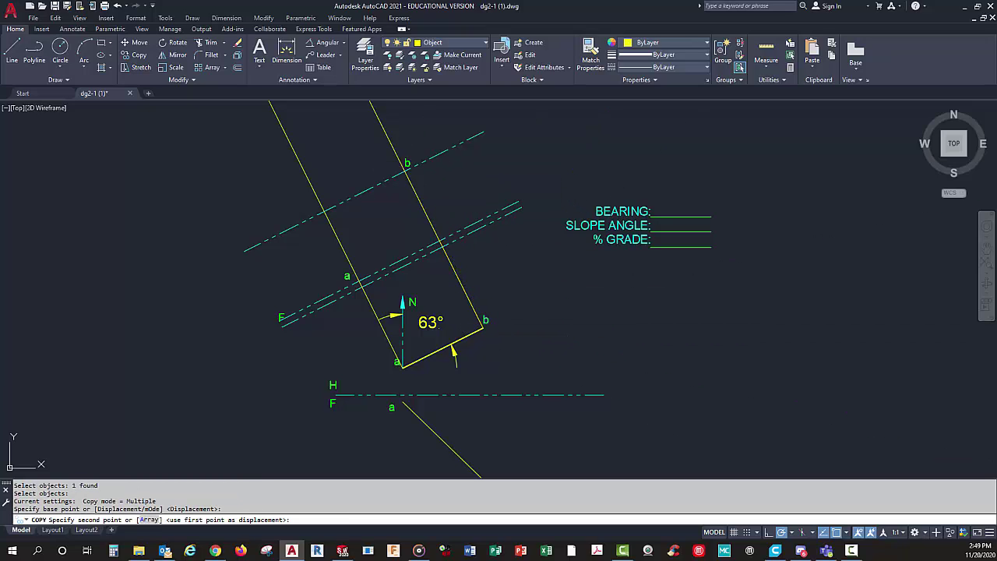
pyautogui.click(405, 170)
pyautogui.rightClick(444, 174)
pyautogui.click(464, 179)
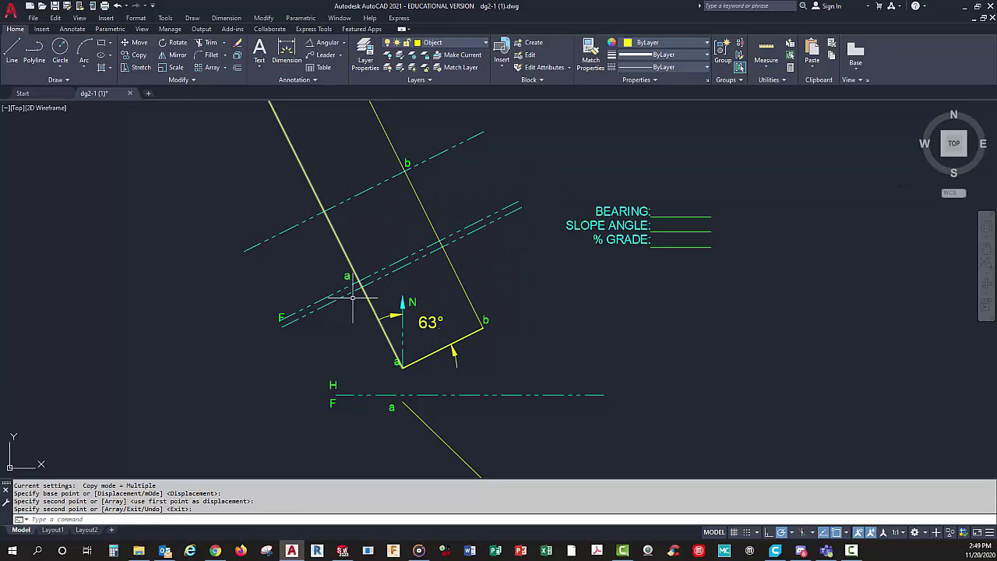
# Step: Draw line ab between the new auxiliary-view points a and b
pyautogui.click(13, 53)
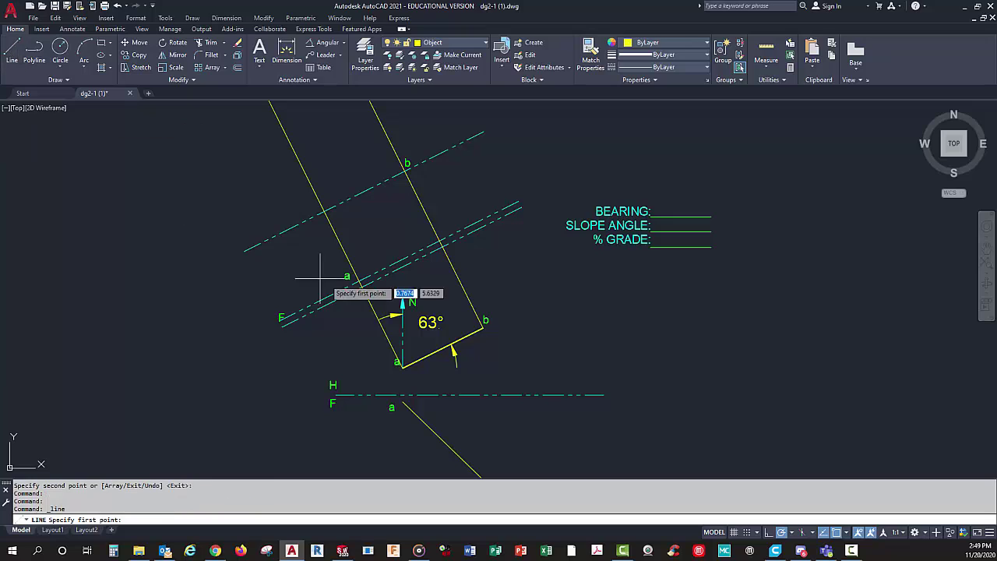
pyautogui.click(358, 278)
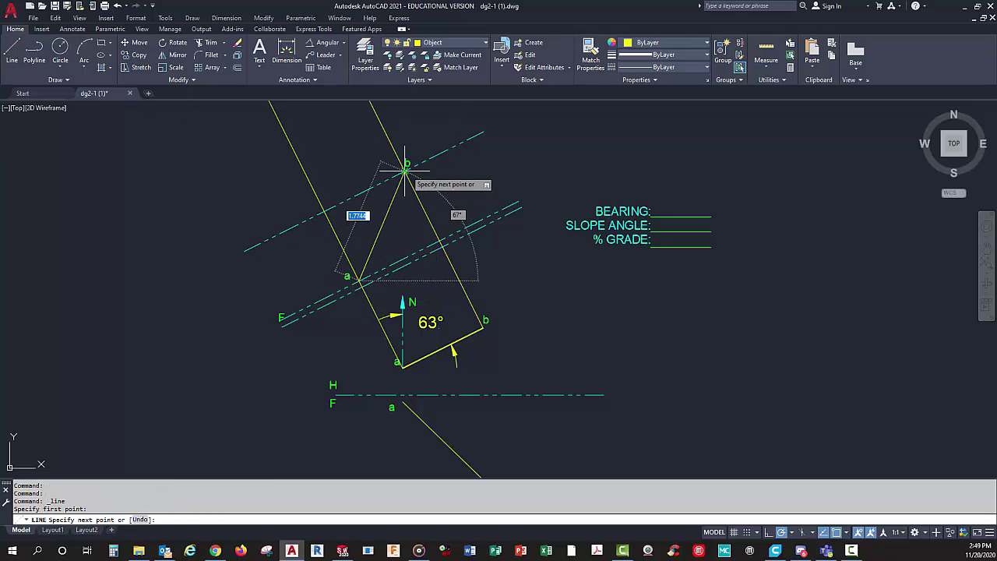
pyautogui.click(398, 189)
pyautogui.rightClick(399, 189)
pyautogui.click(417, 195)
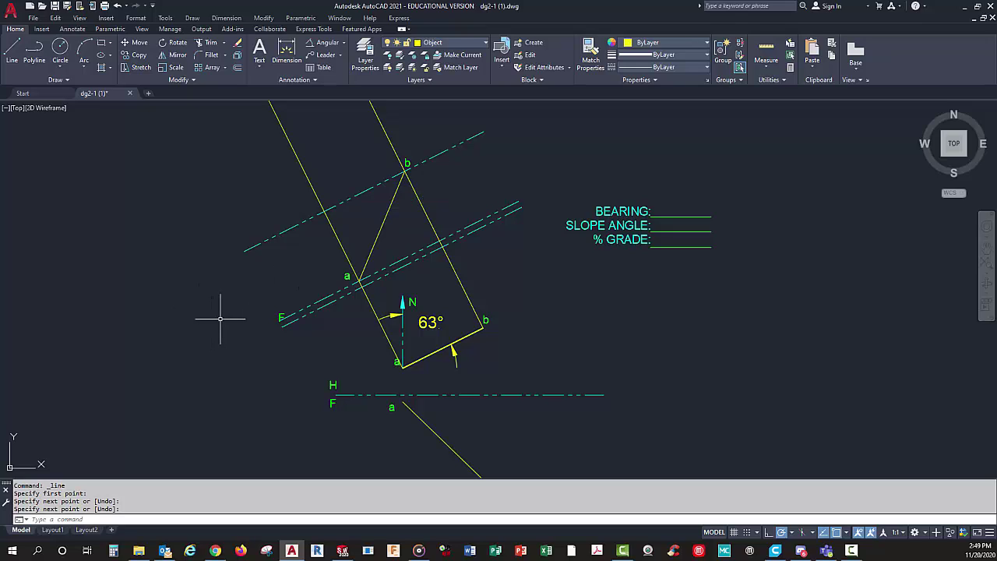
# Step: Trim the leftover dashed line, rectangle edge and projector pieces around points a and b
pyautogui.click(216, 43)
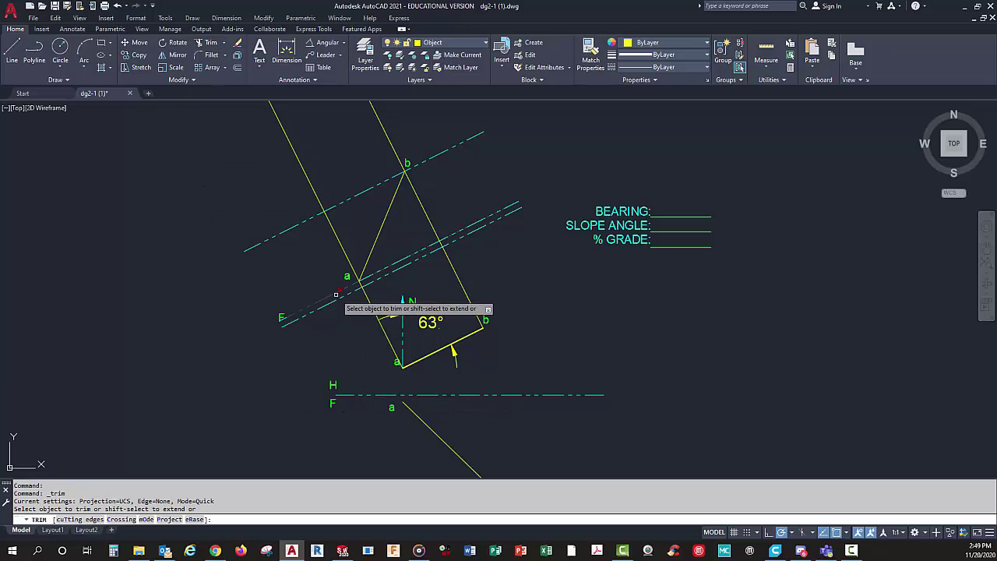
pyautogui.click(470, 232)
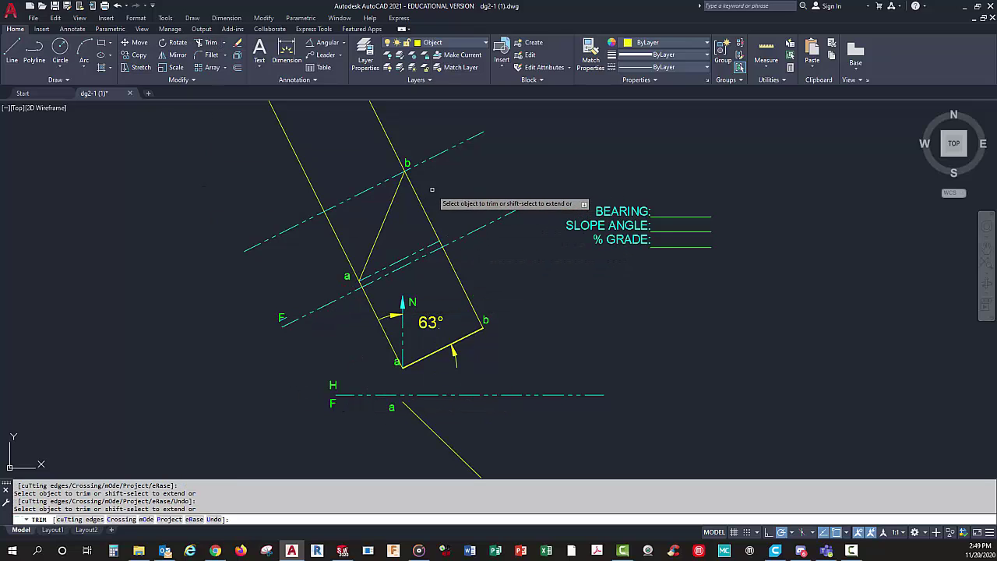
pyautogui.click(453, 268)
pyautogui.scroll(2, 439, 245)
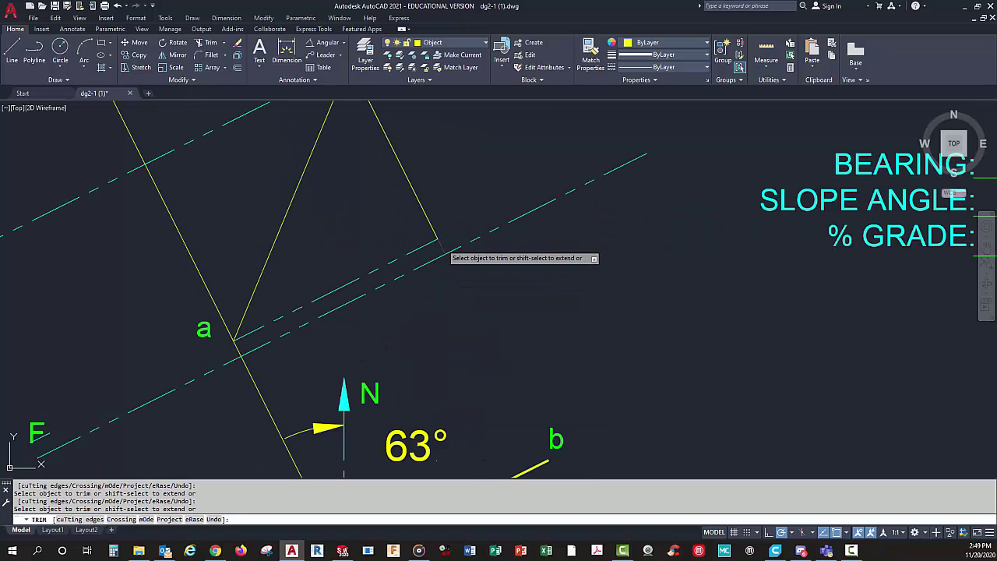
pyautogui.scroll(-2, 439, 245)
pyautogui.scroll(-1, 439, 246)
pyautogui.scroll(1, 393, 206)
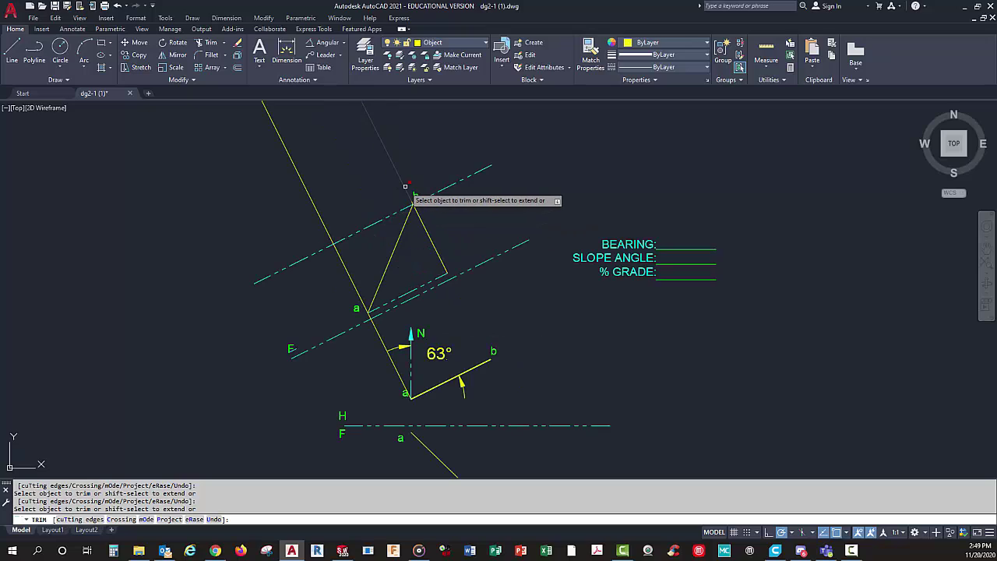
pyautogui.click(438, 251)
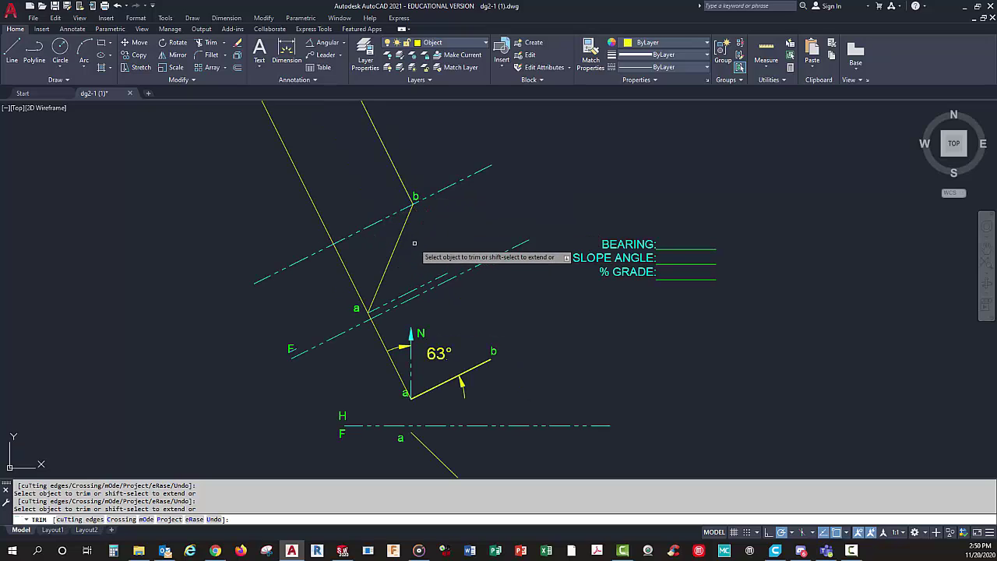
pyautogui.press('Return')
pyautogui.press('Return')
pyautogui.click(344, 261)
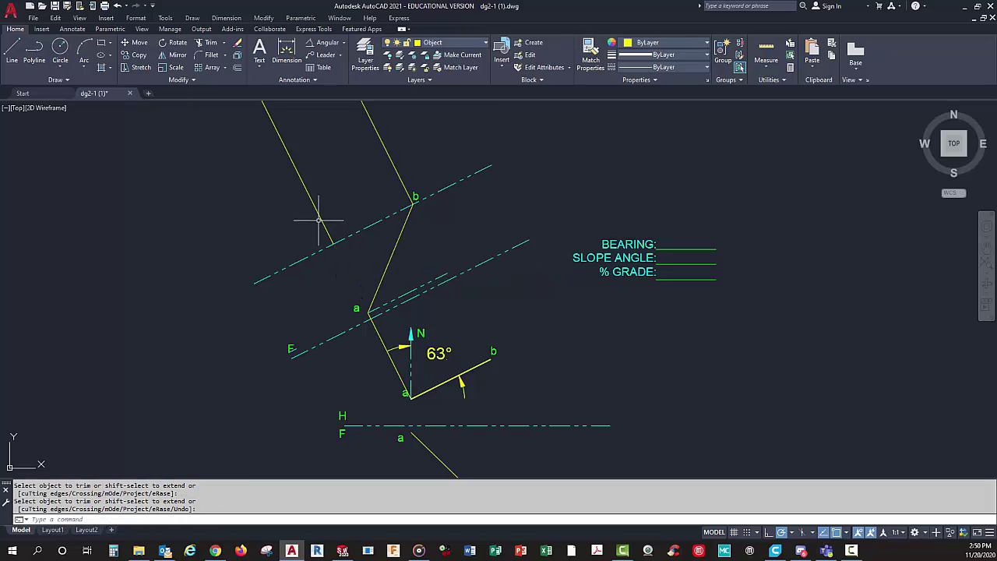
pyautogui.press('Return')
# Step: Erase the two extra projector lines and the upper dashed reference line
pyautogui.click(417, 144)
pyautogui.click(358, 162)
pyautogui.press('Delete')
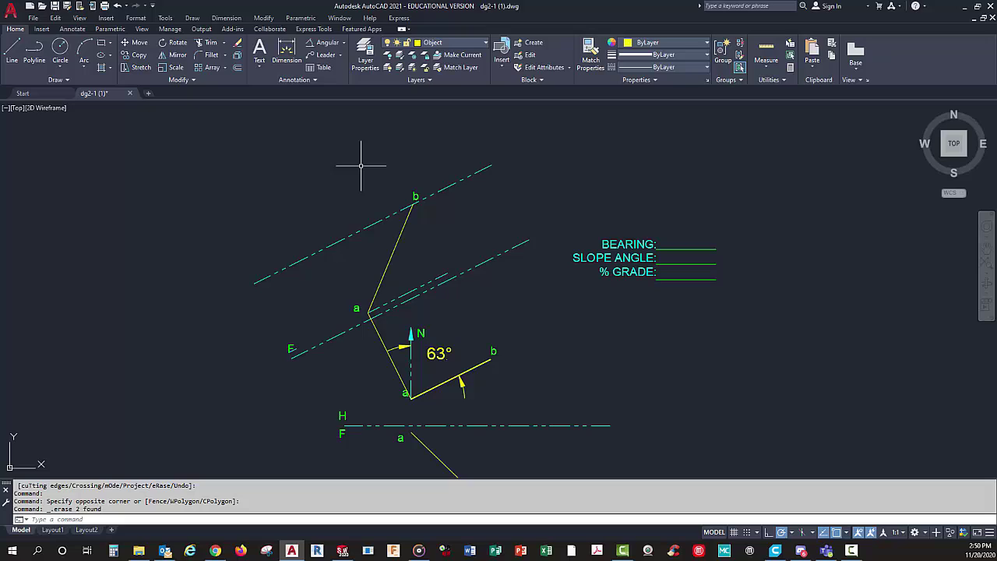
pyautogui.click(373, 221)
pyautogui.press('Delete')
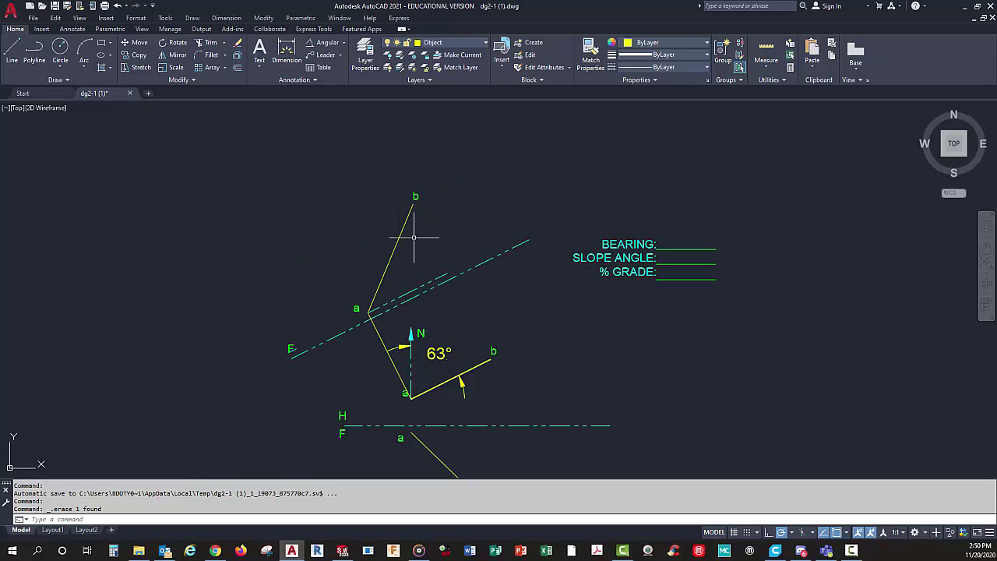
pyautogui.scroll(2, 416, 264)
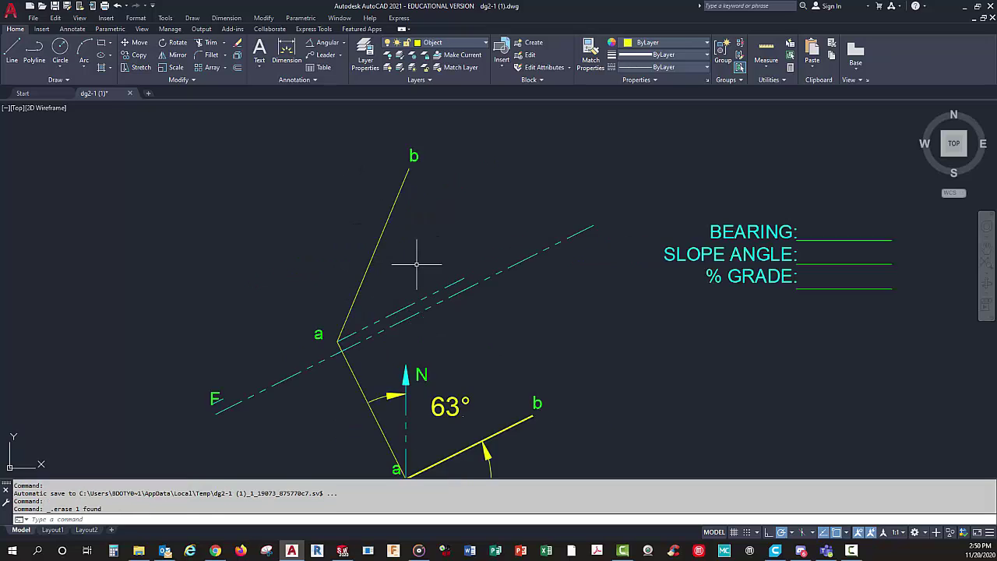
pyautogui.click(377, 335)
pyautogui.press('Escape')
# Step: Add a 41° angular dimension between the dashed reference line and auxiliary line ab
pyautogui.click(326, 42)
pyautogui.click(409, 307)
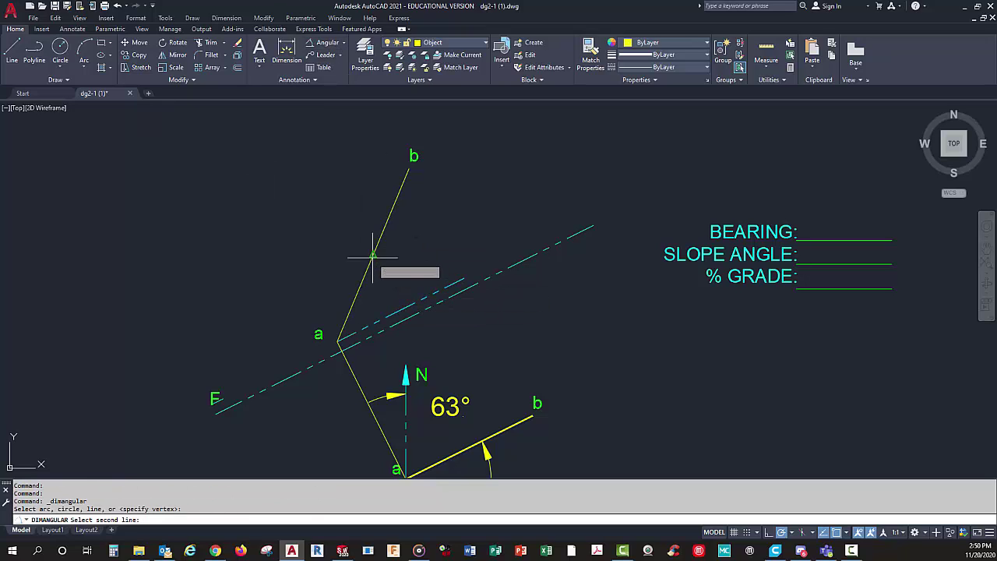
pyautogui.click(373, 256)
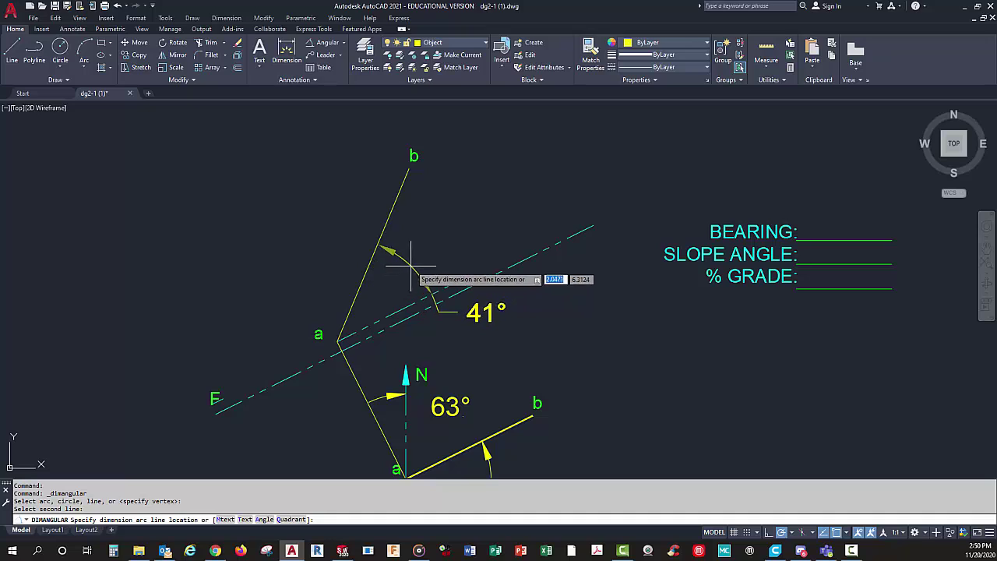
pyautogui.click(428, 241)
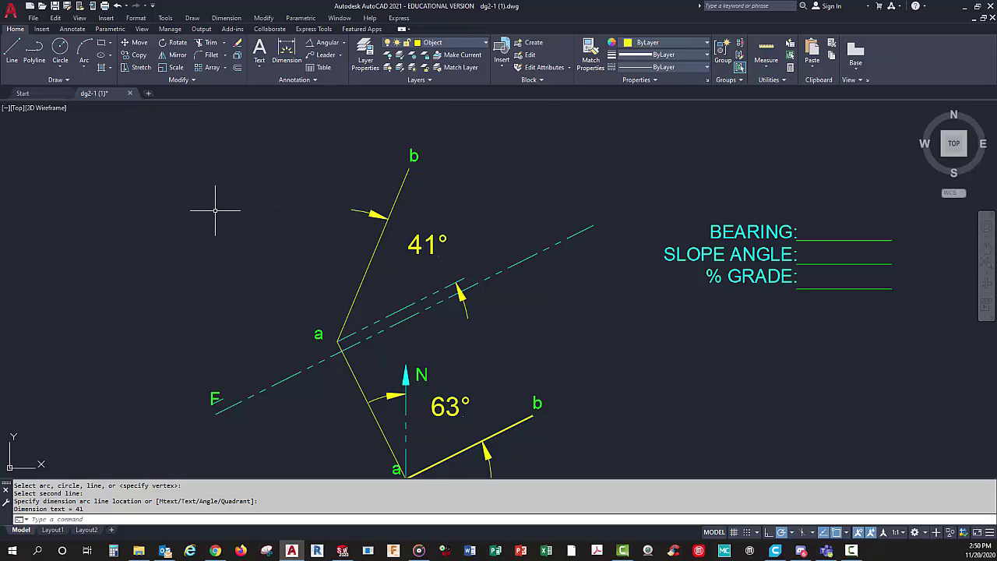
# Step: Add a 1.16 aligned dimension for line ab's rise up to point b
pyautogui.click(344, 43)
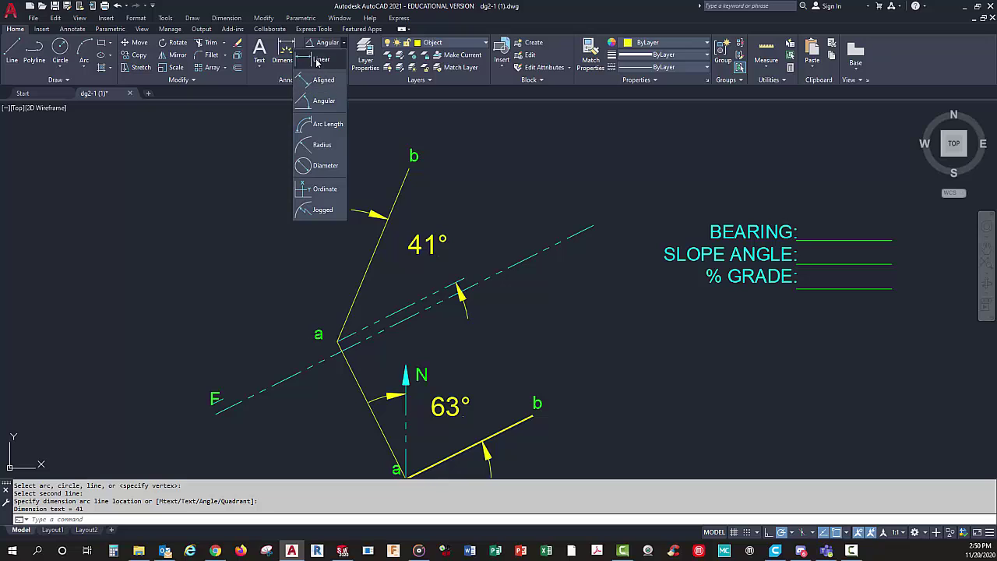
pyautogui.click(319, 60)
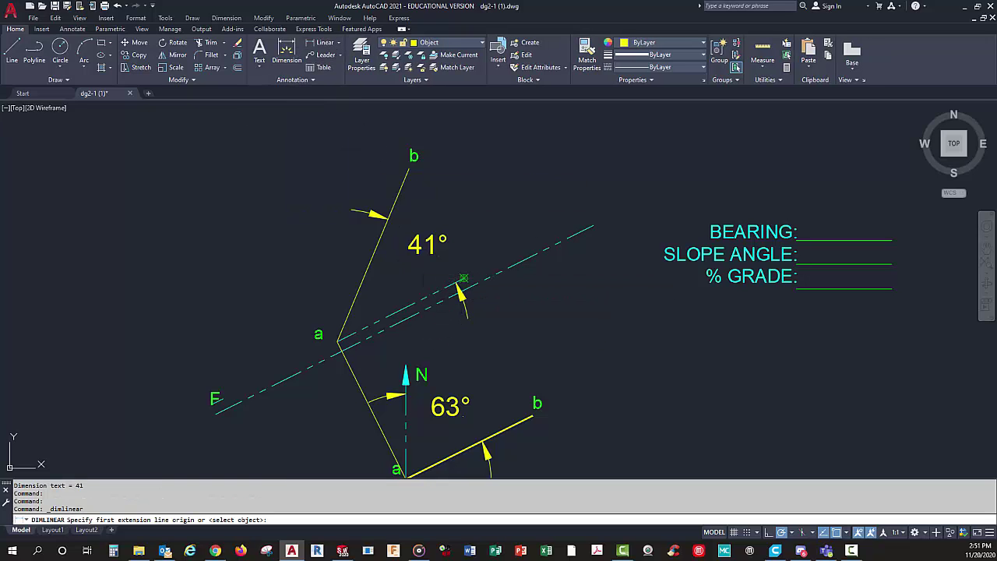
pyautogui.click(464, 278)
pyautogui.click(408, 169)
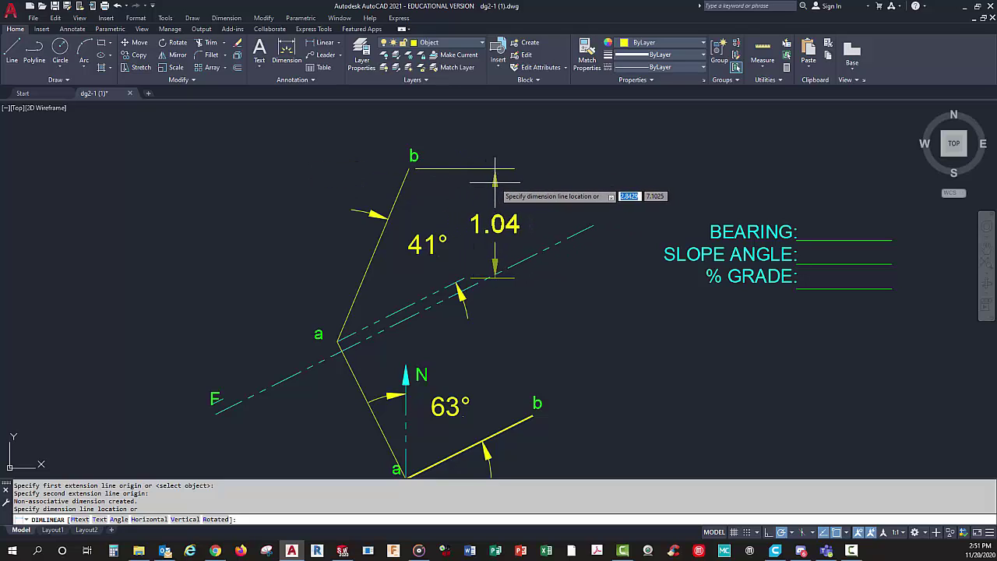
pyautogui.click(340, 45)
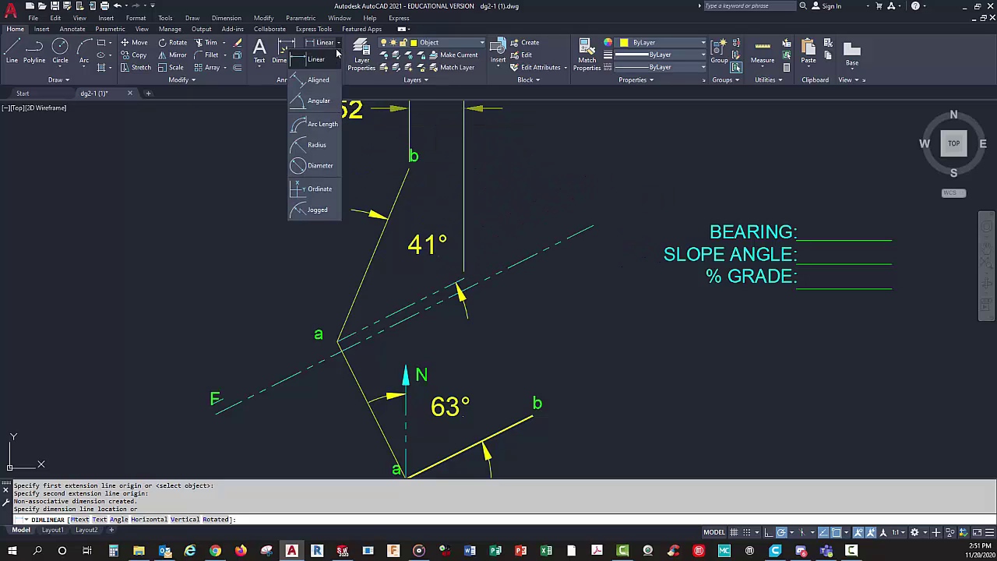
pyautogui.click(307, 81)
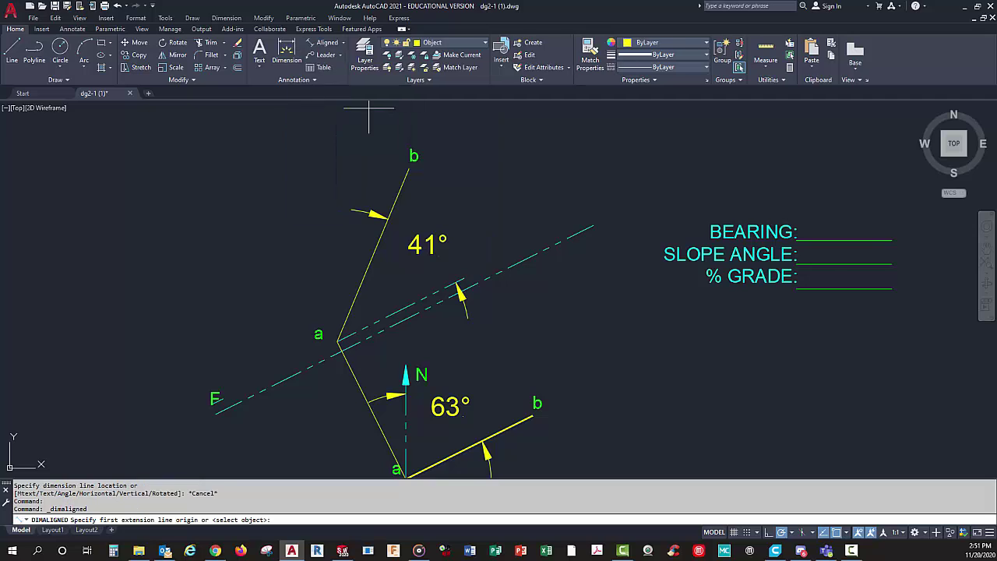
pyautogui.click(465, 271)
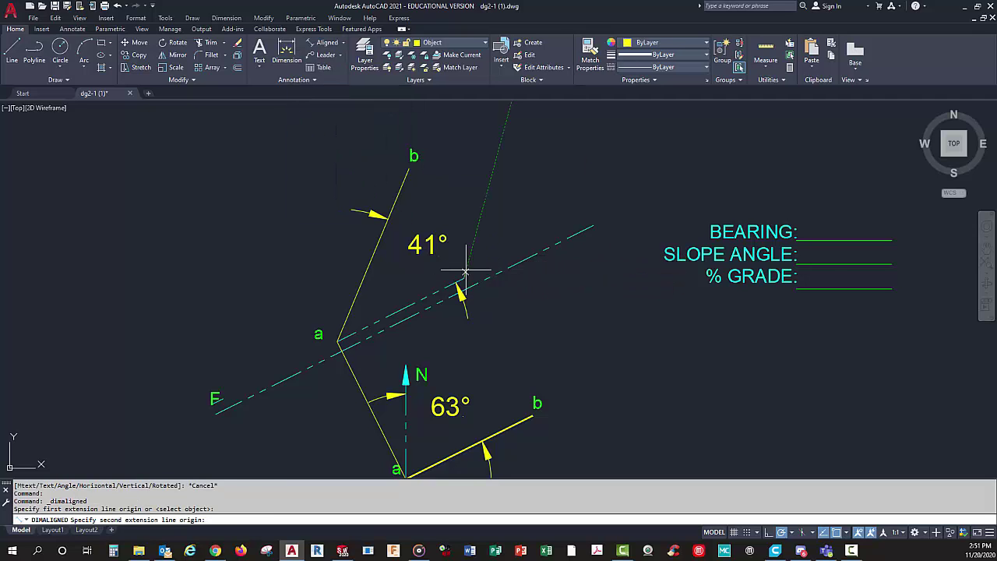
pyautogui.click(409, 166)
pyautogui.click(482, 201)
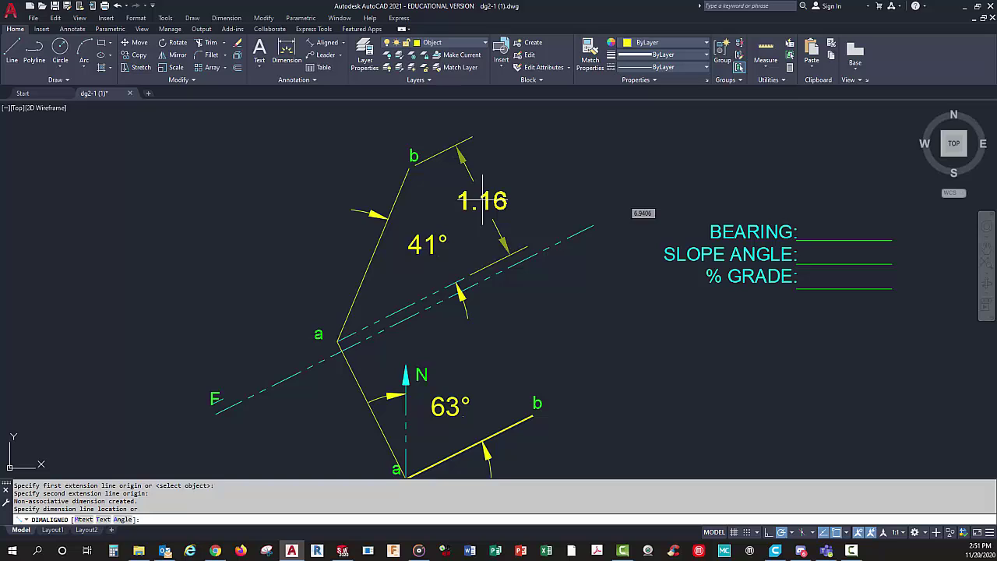
# Step: Add a 1.34 aligned dimension for the run from point a, above the view
pyautogui.click(323, 42)
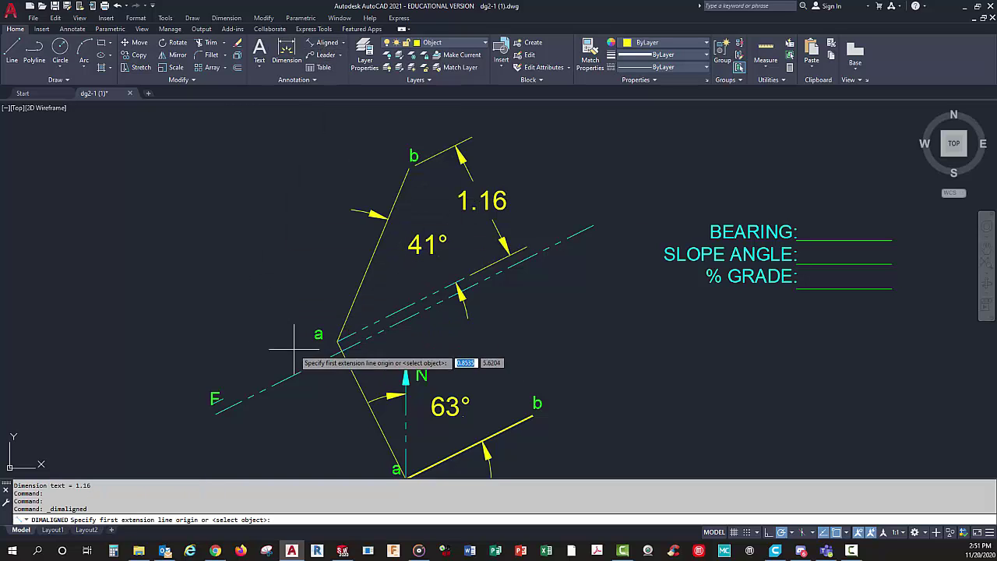
pyautogui.click(337, 340)
pyautogui.click(460, 276)
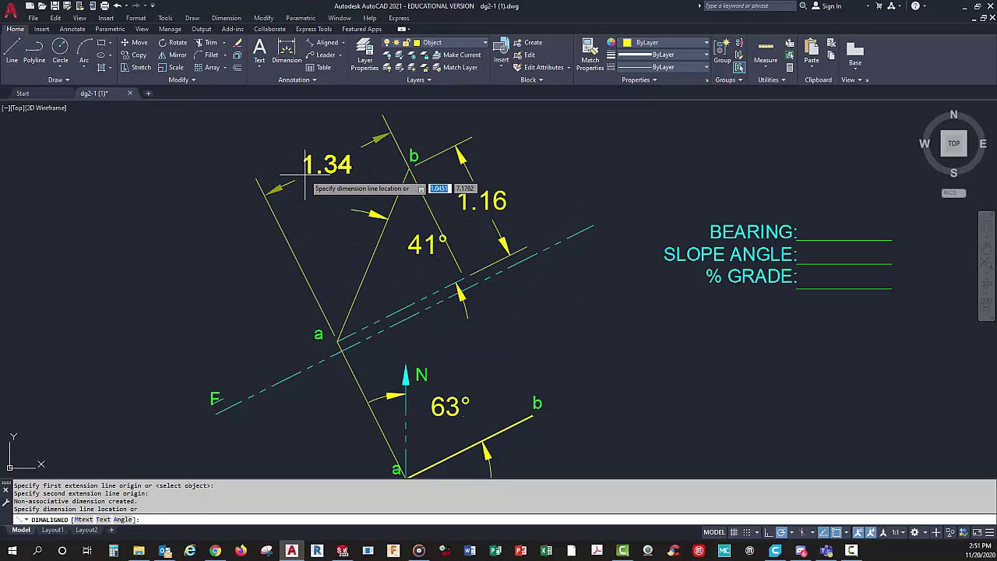
pyautogui.click(303, 175)
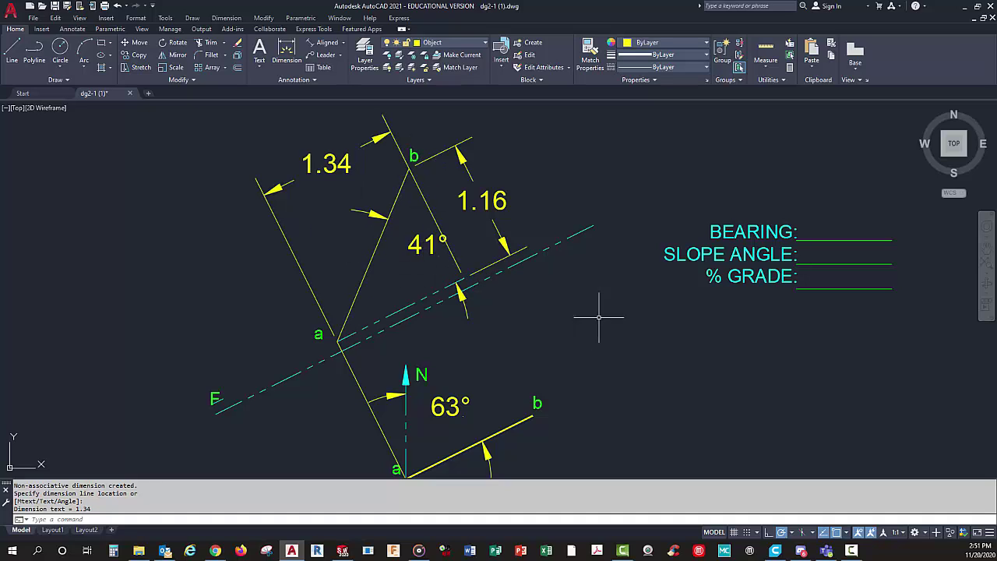
# Step: Open Windows Calculator and move and shrink it clear of the drawing
pyautogui.click(114, 551)
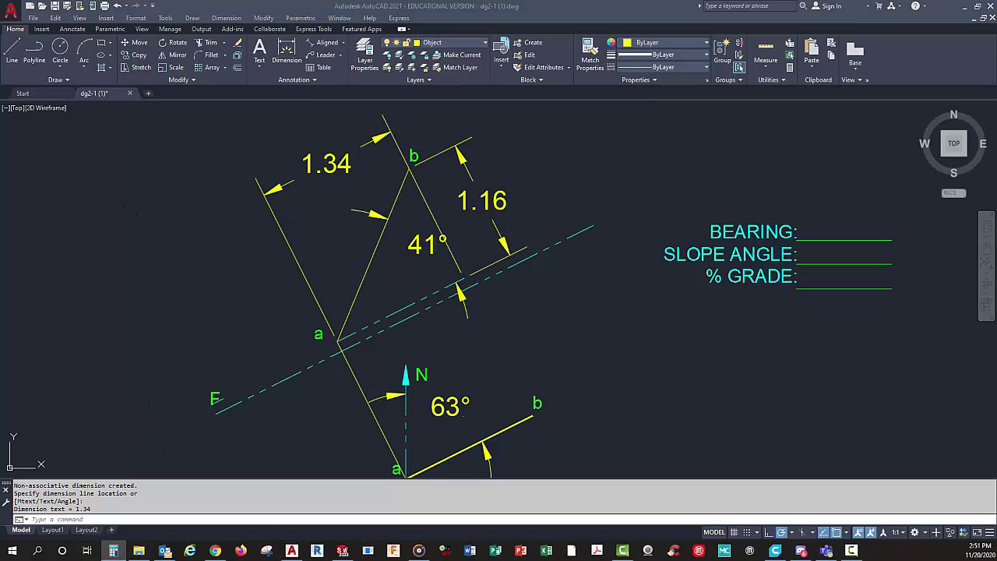
pyautogui.moveTo(62, 68); pyautogui.dragTo(267, 87)
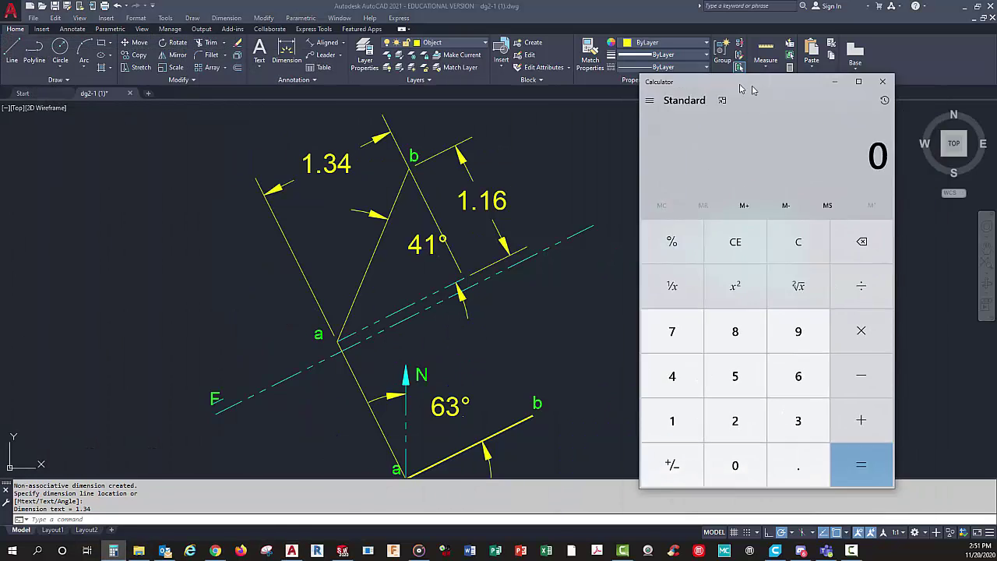
pyautogui.moveTo(740, 88); pyautogui.dragTo(116, 60)
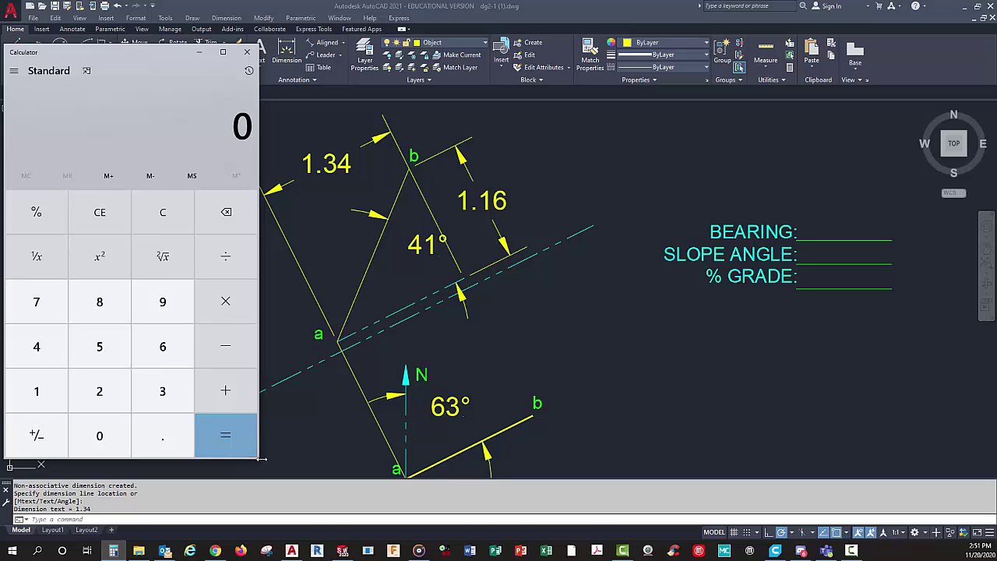
pyautogui.moveTo(261, 459); pyautogui.dragTo(196, 319)
pyautogui.moveTo(86, 53)
pyautogui.mouseDown()
pyautogui.moveTo(109, 98)
pyautogui.moveTo(99, 123)
pyautogui.mouseUp()
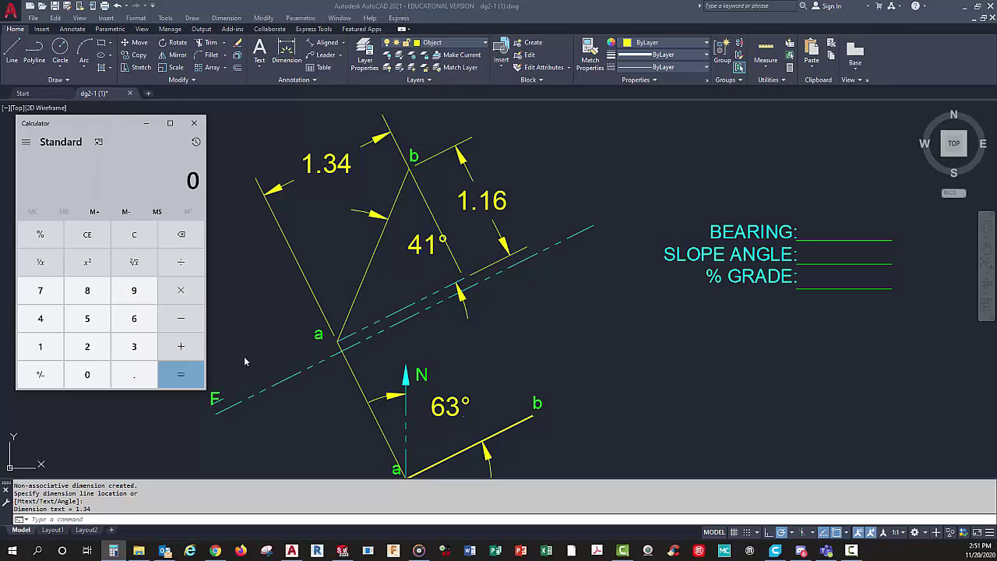
# Step: Compute 1.16 ÷ 1.34 to get the rise-over-run ratio 0.8656716417910448
pyautogui.click(35, 349)
pyautogui.click(131, 375)
pyautogui.click(47, 346)
pyautogui.click(133, 317)
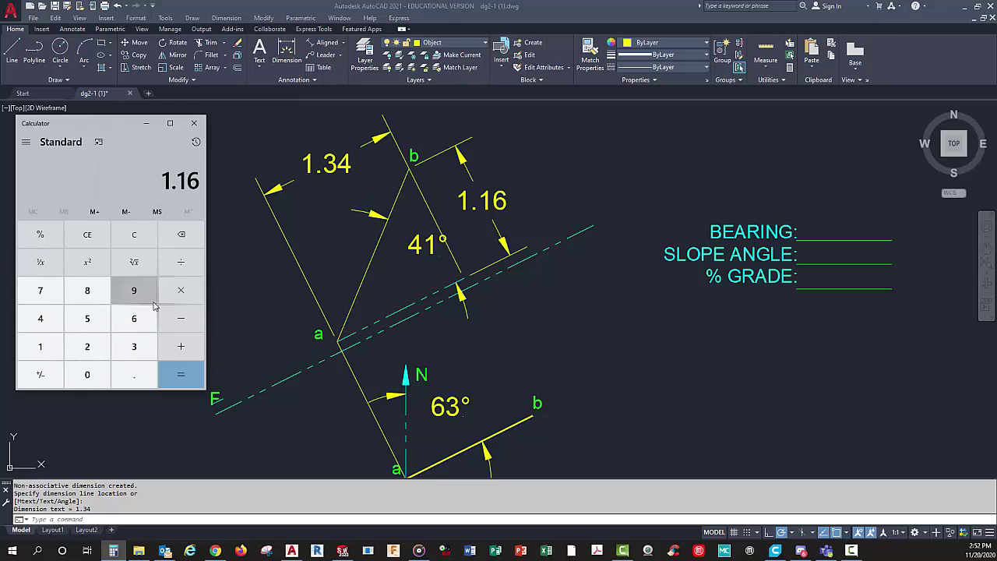
pyautogui.click(184, 262)
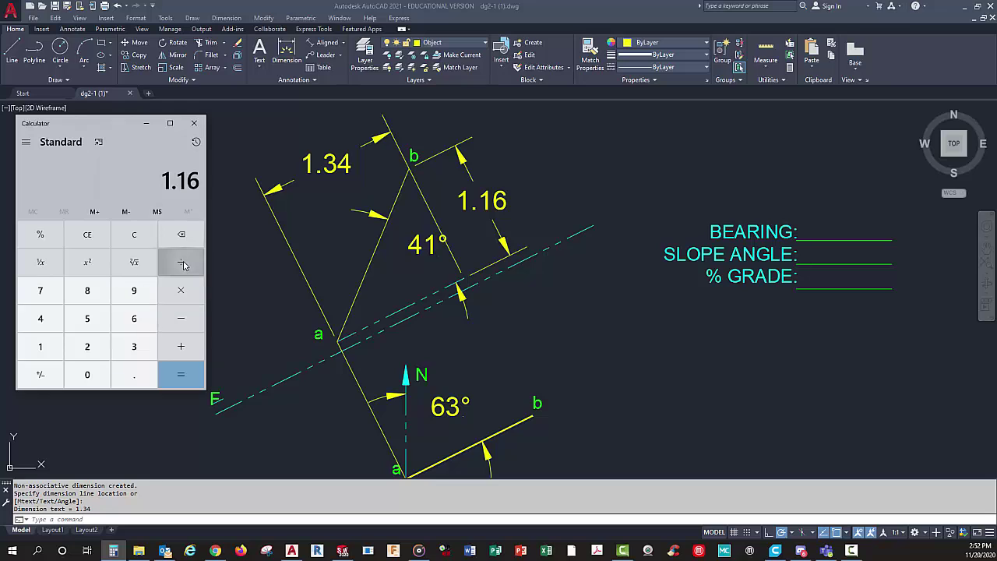
pyautogui.click(37, 349)
pyautogui.click(133, 375)
pyautogui.click(133, 346)
pyautogui.click(39, 318)
pyautogui.click(180, 374)
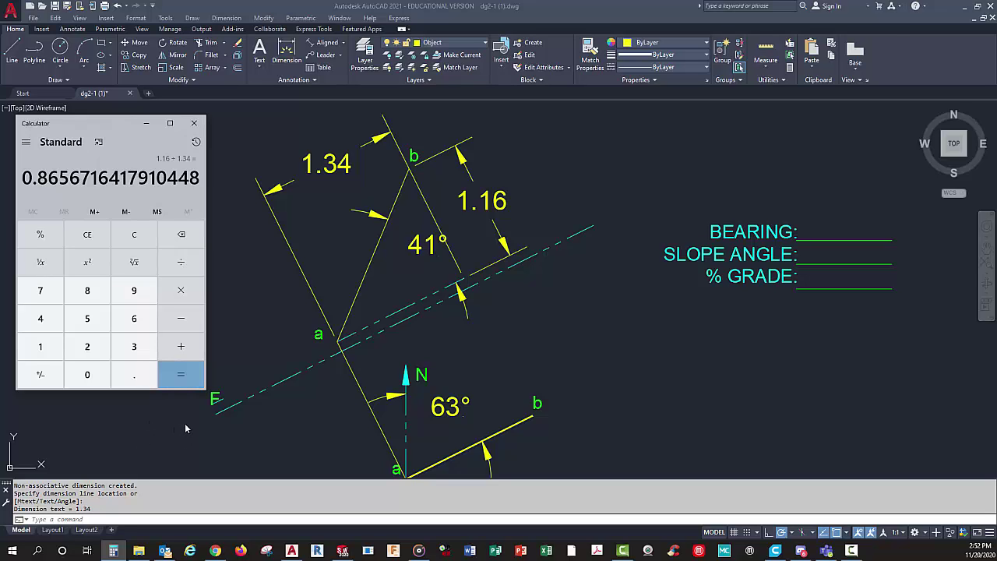
# Step: Multiply the ratio by 100 to get a grade of 86.56716417910448
pyautogui.click(184, 296)
pyautogui.click(40, 345)
pyautogui.doubleClick(87, 376)
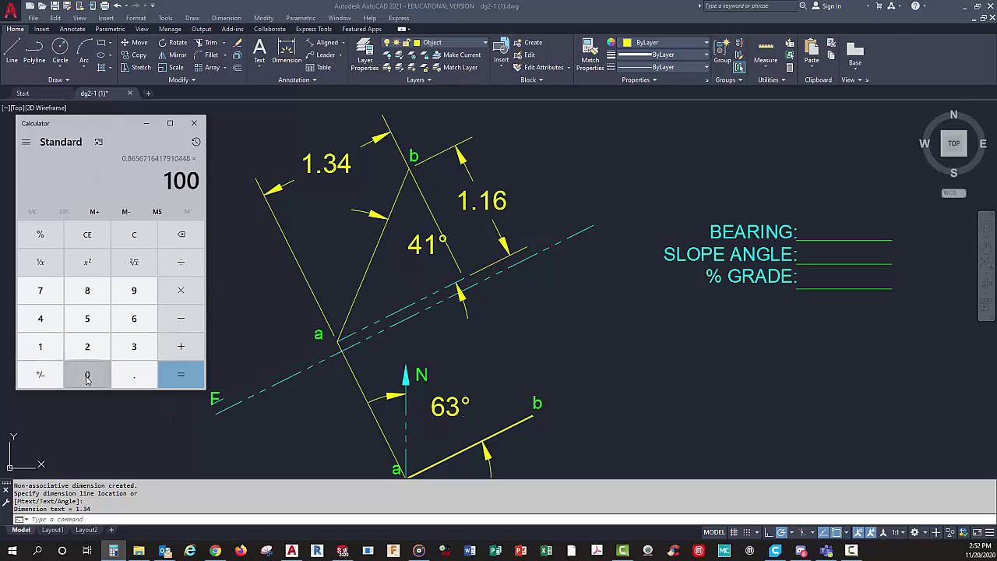
pyautogui.click(183, 377)
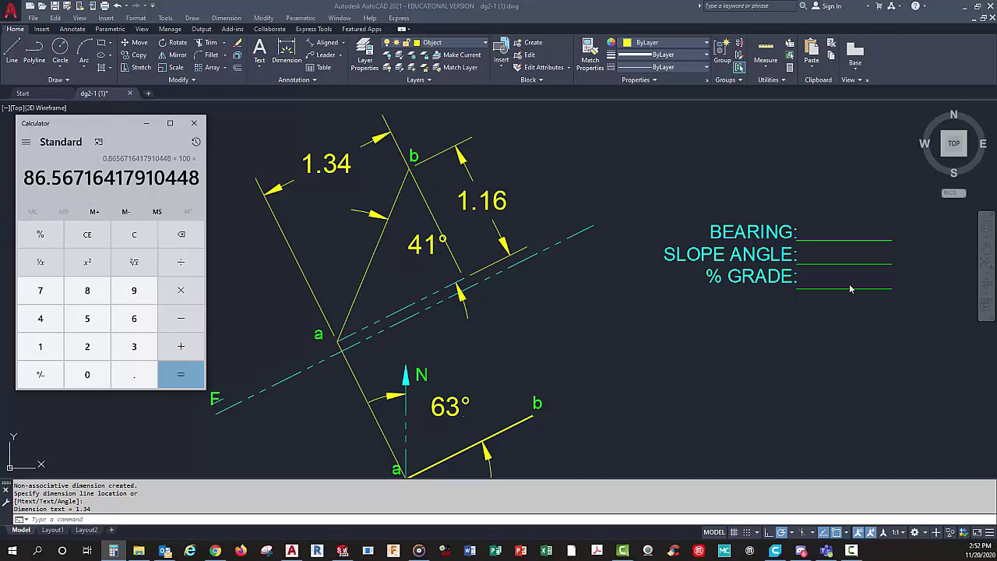
# Step: Write 63° as single-line text on the BEARING answer line
pyautogui.click(260, 68)
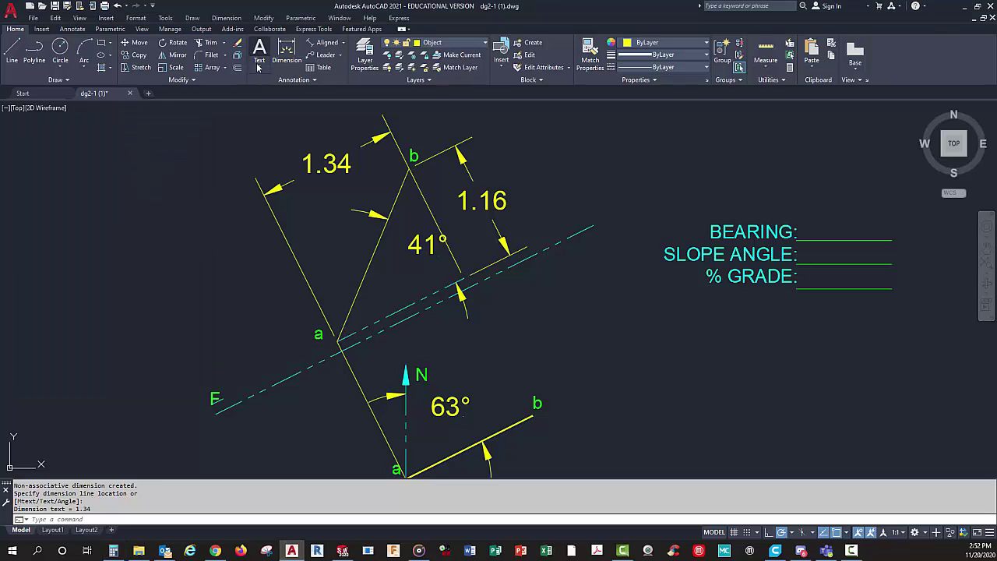
pyautogui.click(258, 69)
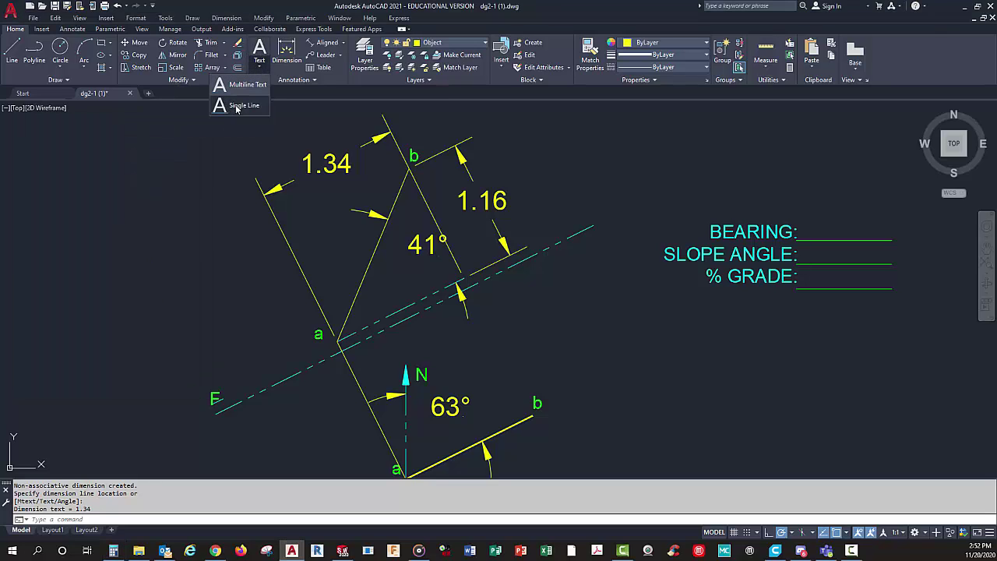
pyautogui.click(237, 106)
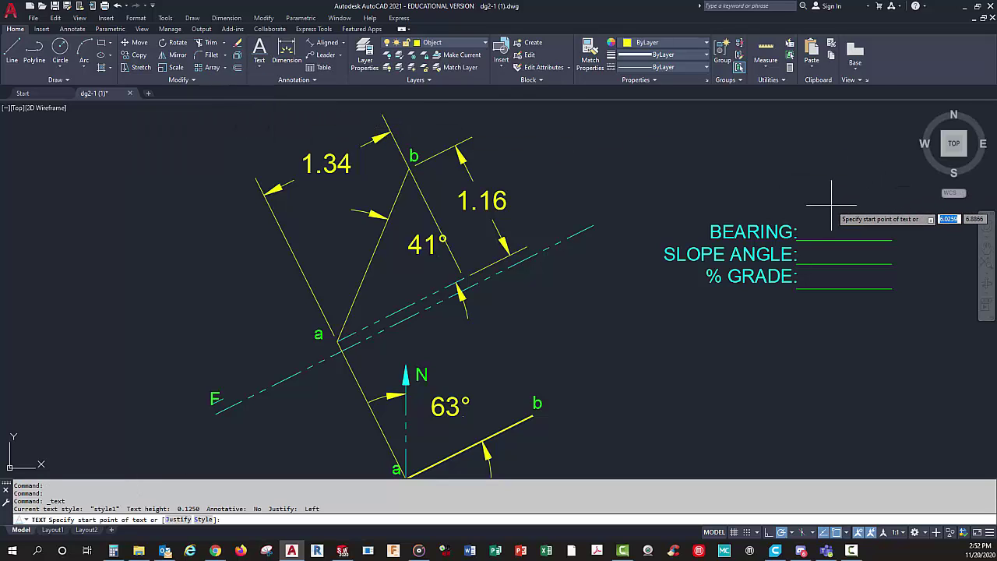
pyautogui.click(810, 232)
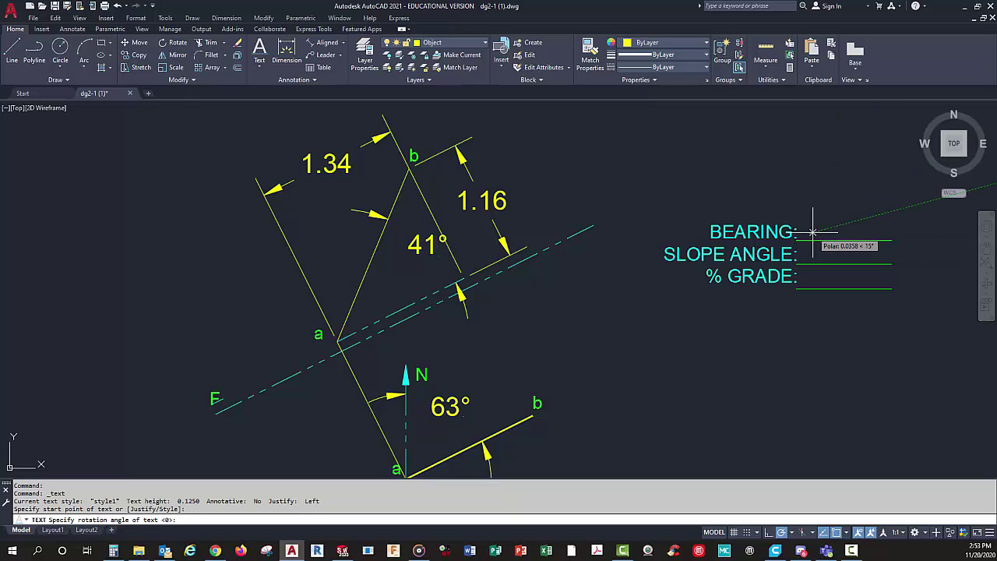
pyautogui.press('Return')
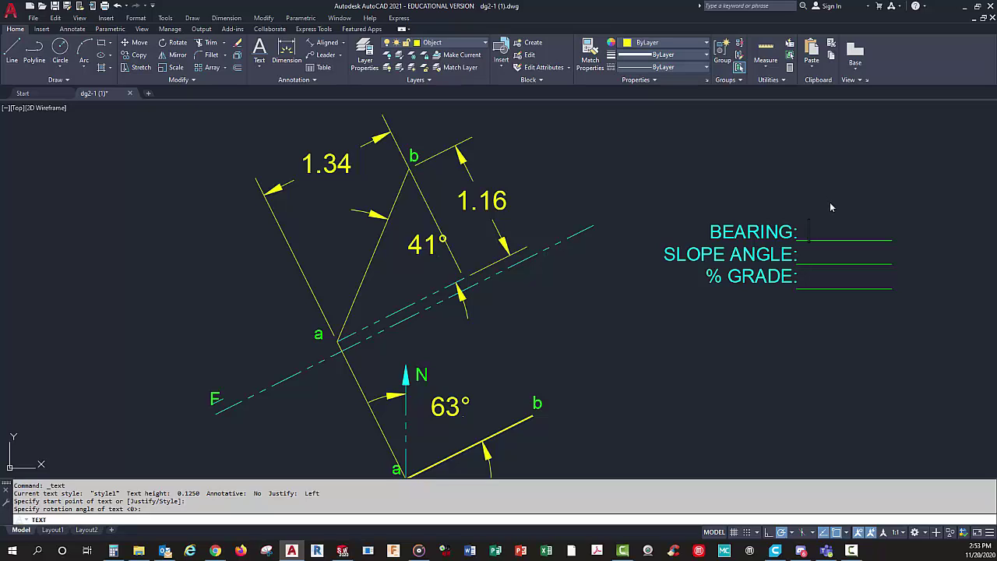
pyautogui.write('63')
pyautogui.write('%%d')
pyautogui.press('Return')
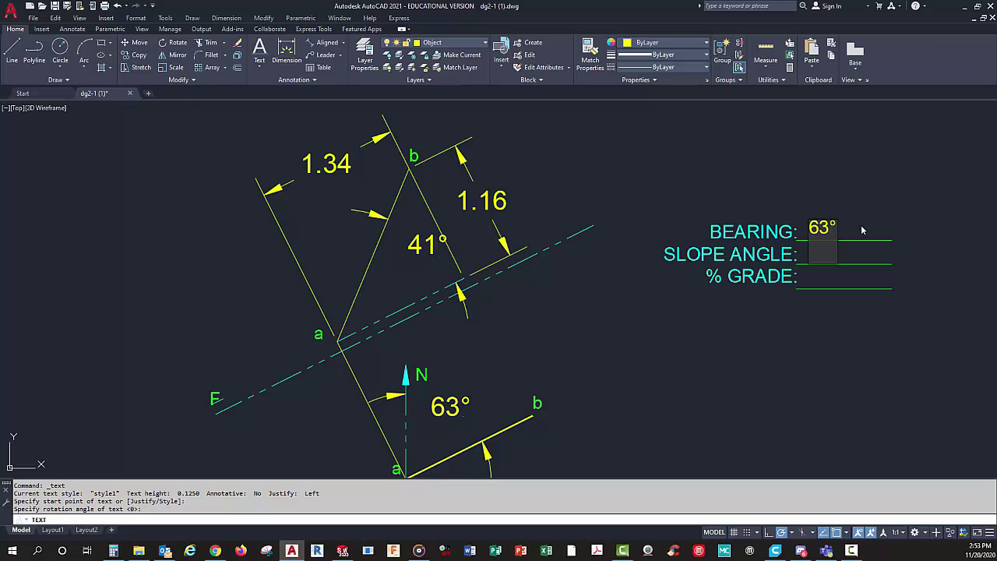
# Step: Enter 41° on the SLOPE ANGLE line and 86.6% on the % GRADE line
pyautogui.click(804, 255)
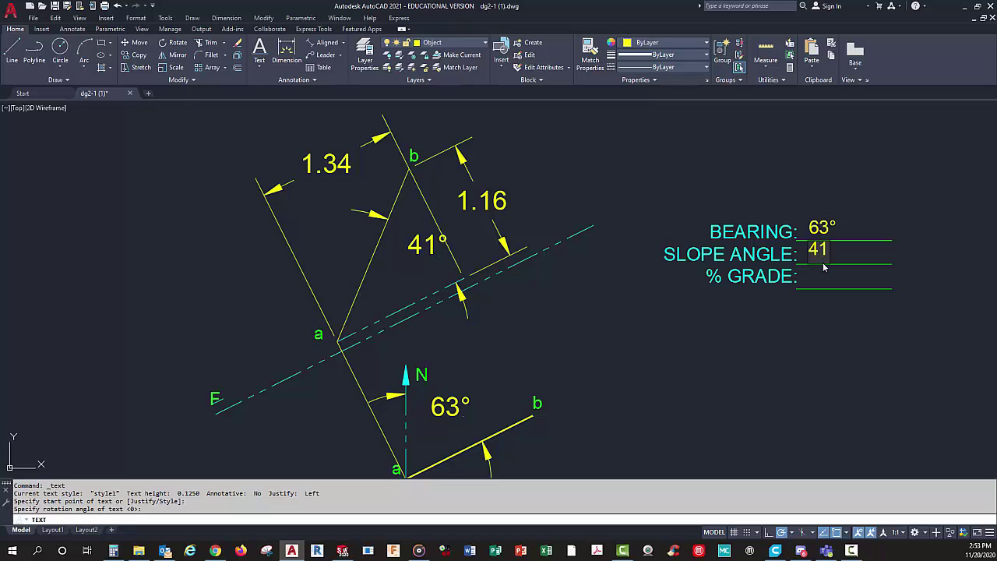
pyautogui.write('41')
pyautogui.write('%%d')
pyautogui.click(810, 285)
pyautogui.write('86.6%')
pyautogui.press('Return')
pyautogui.press('Return')
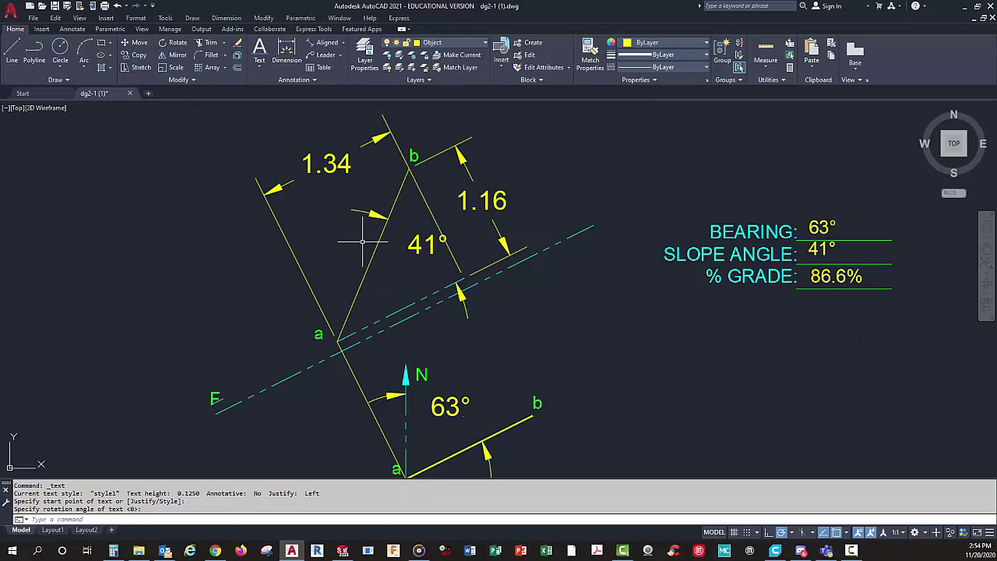
pyautogui.scroll(-3, 596, 267)
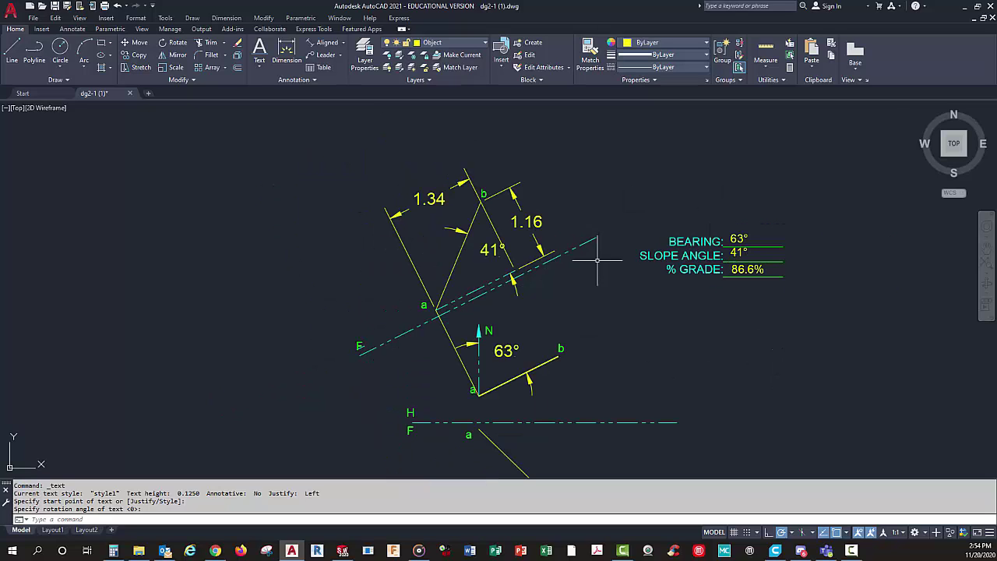
pyautogui.scroll(-1, 545, 273)
pyautogui.scroll(-2, 536, 270)
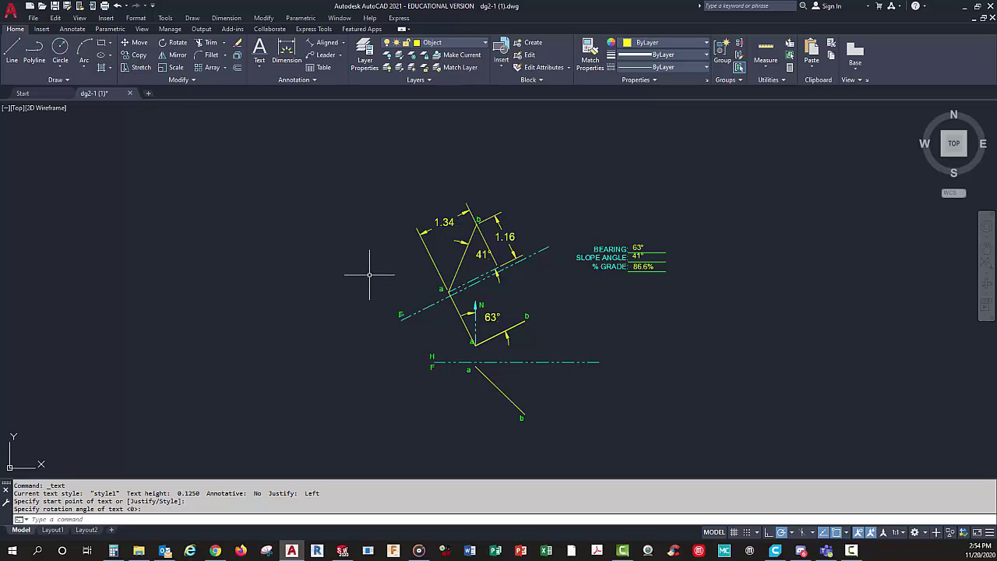
pyautogui.scroll(2, 530, 354)
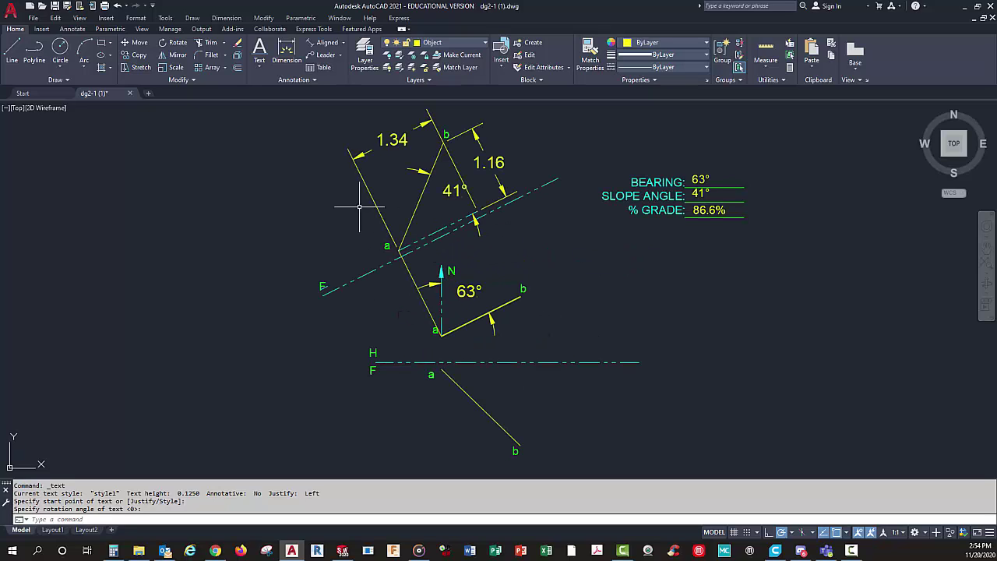